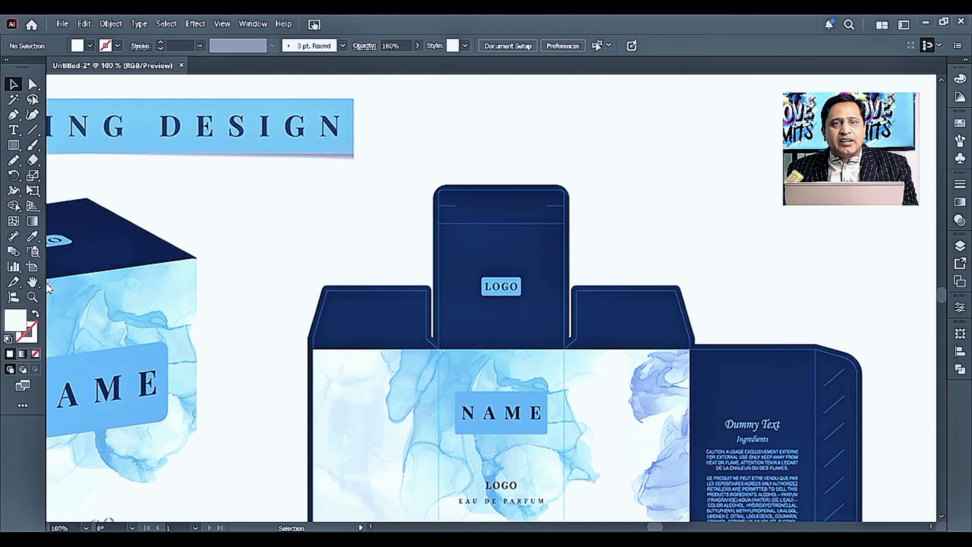
Step: Add a horizontal width dimension above the top flap of the box dieline with the Dimension tool
key(ctrl+minus)
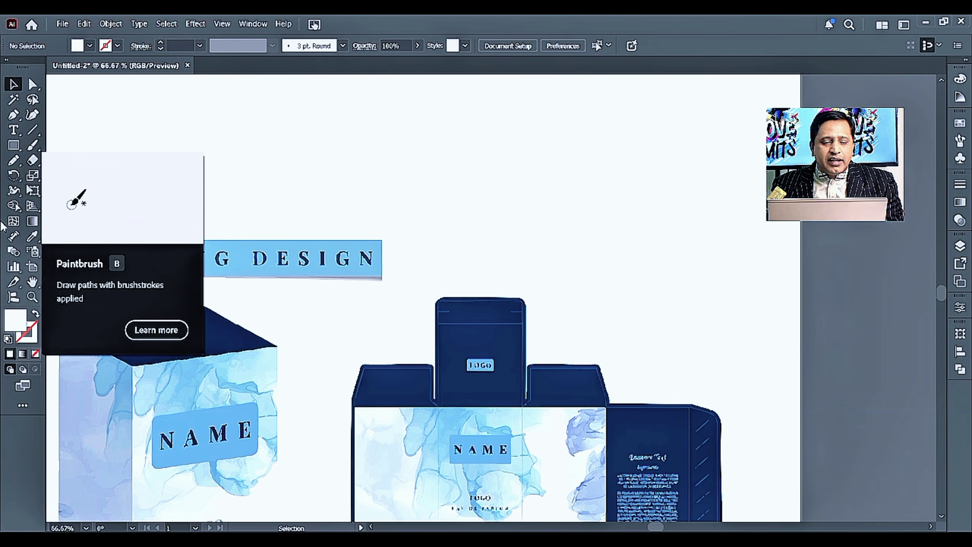
click(12, 241)
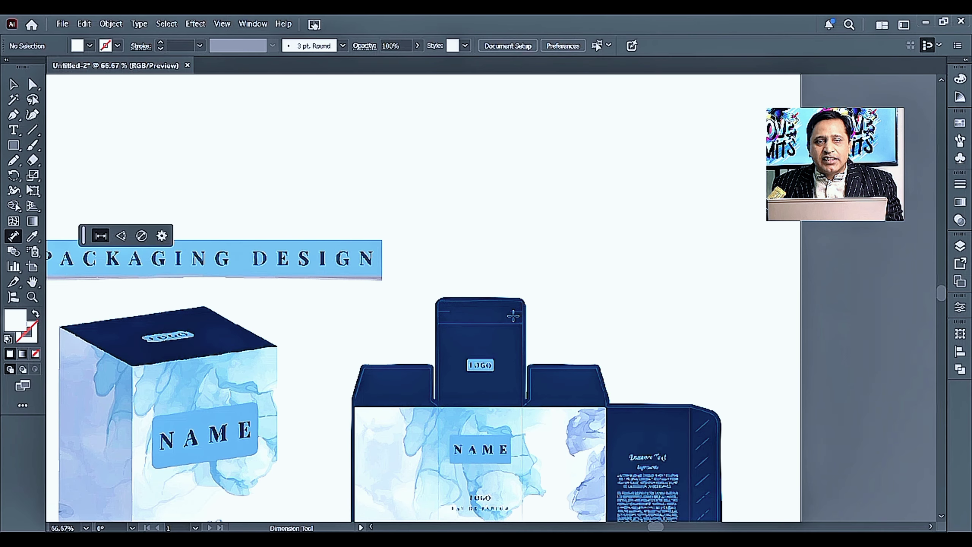
scroll(503, 314, up, 2)
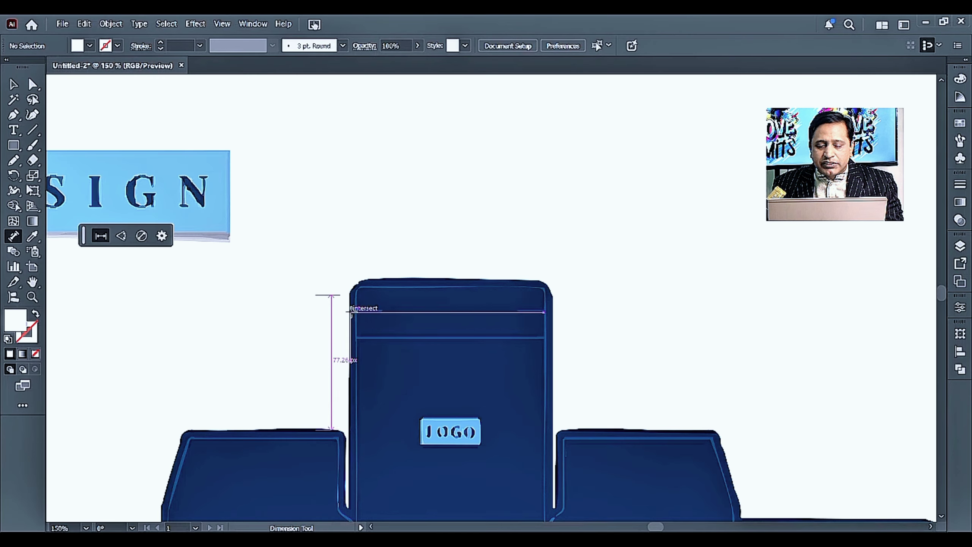
drag(348, 314, 550, 313)
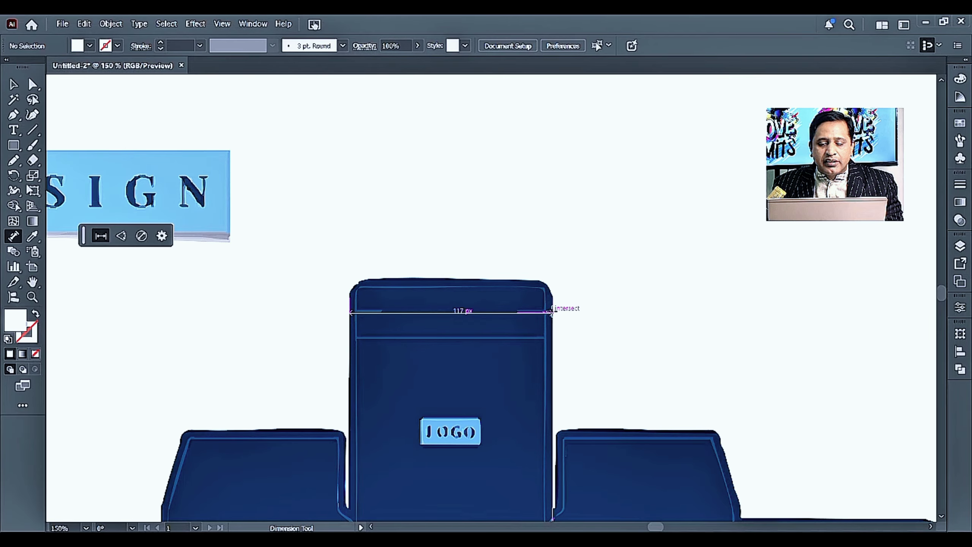
click(545, 262)
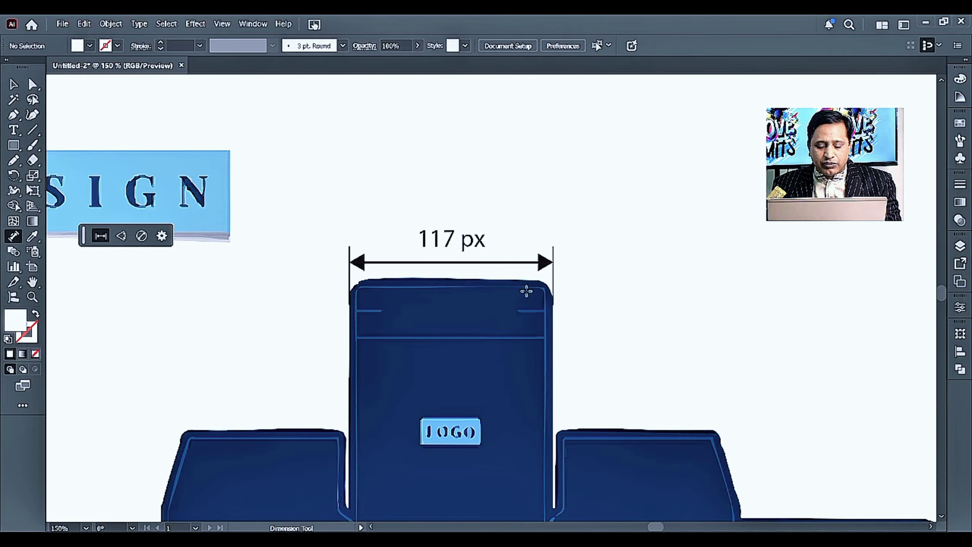
Step: Add a vertical height dimension beside the left edge of the dieline's top flap
drag(683, 477, 822, 441)
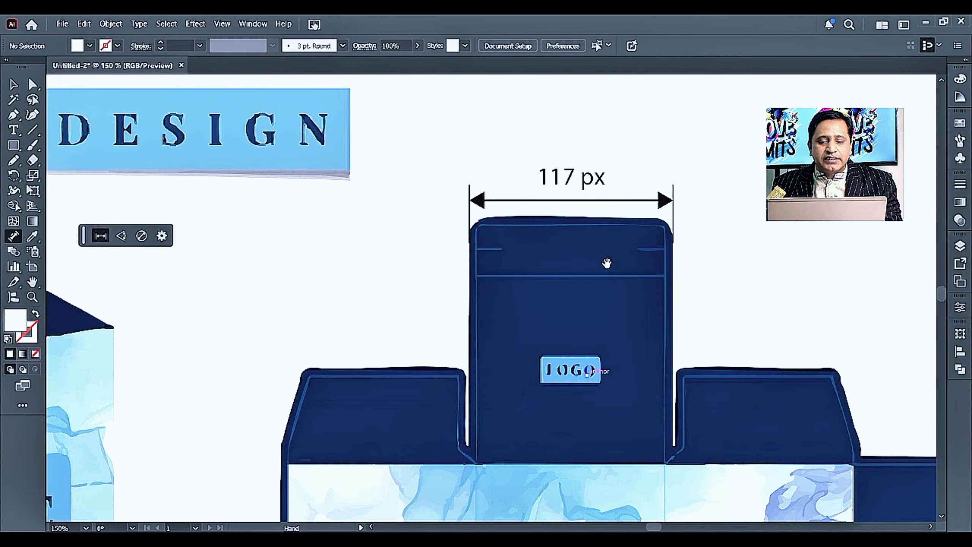
mouse_move(606, 261)
mouse_down()
mouse_move(603, 291)
mouse_move(592, 258)
mouse_up()
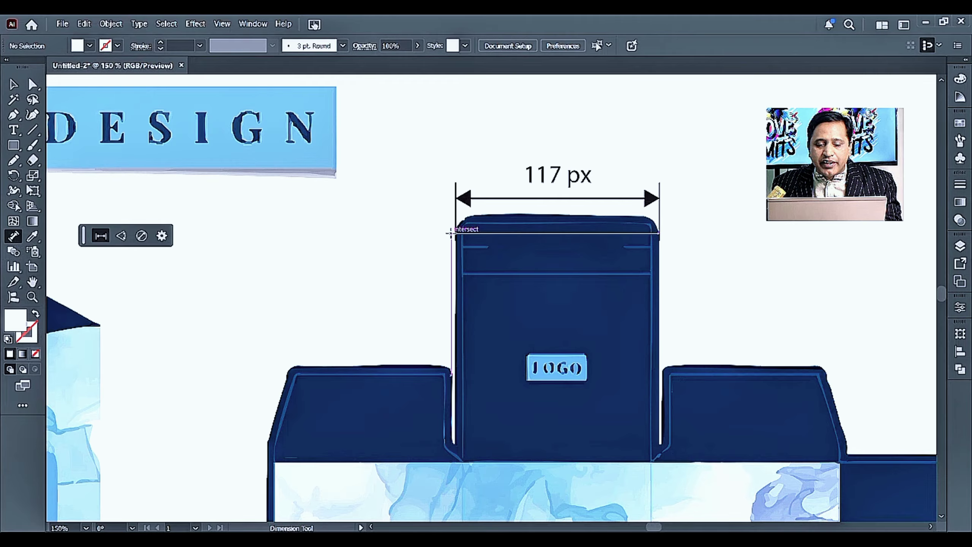
drag(450, 232, 452, 441)
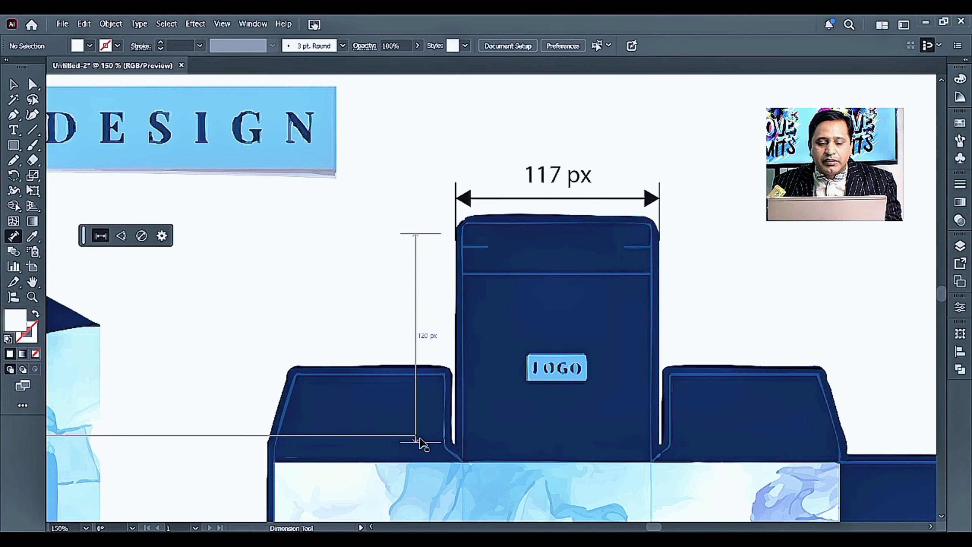
click(416, 441)
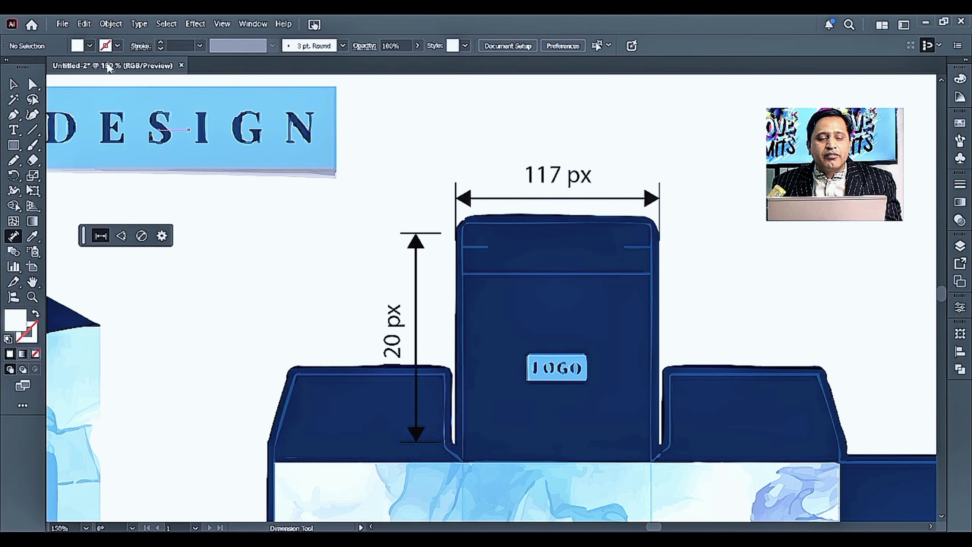
click(11, 86)
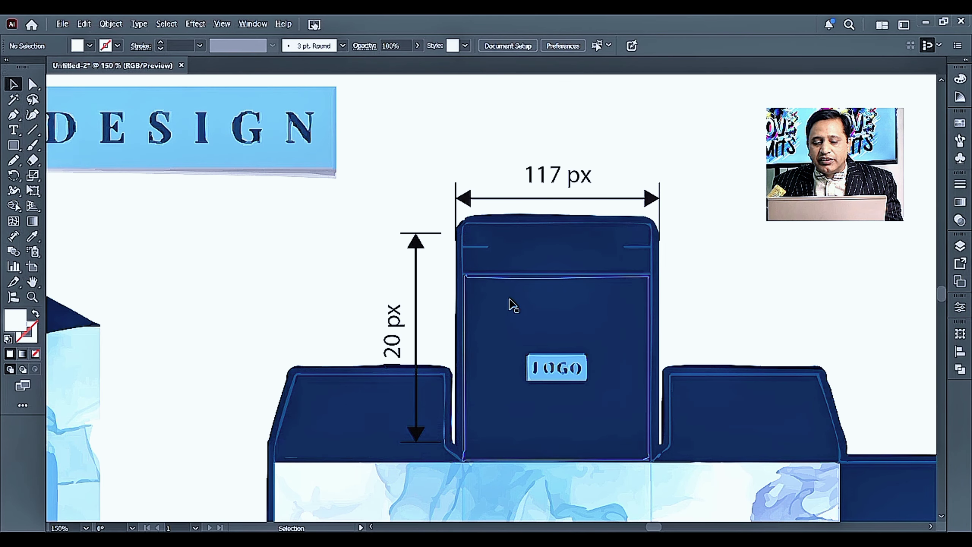
Step: Draw a horizontal line about 244 px long below the dieline and give it a black stroke
scroll(511, 306, down, 4)
drag(567, 463, 459, 278)
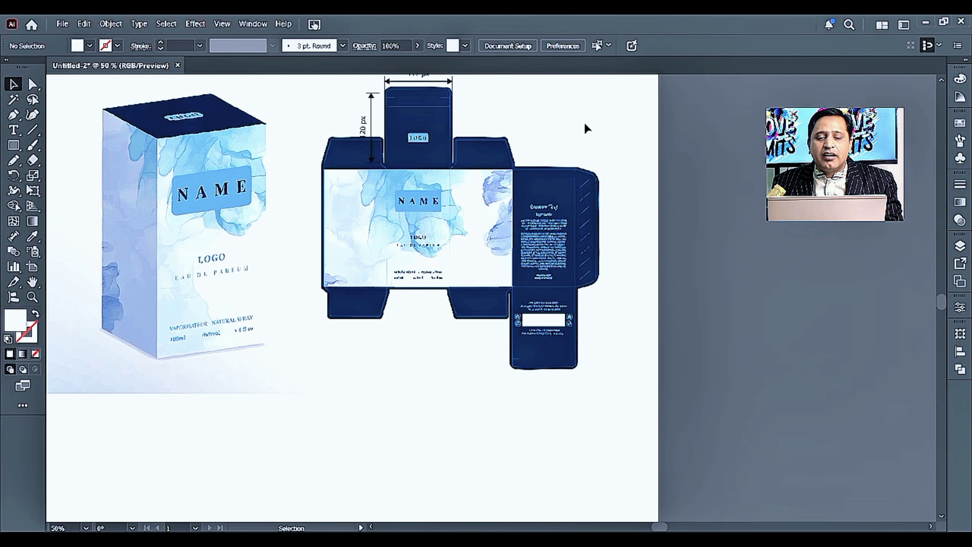
drag(579, 122, 581, 170)
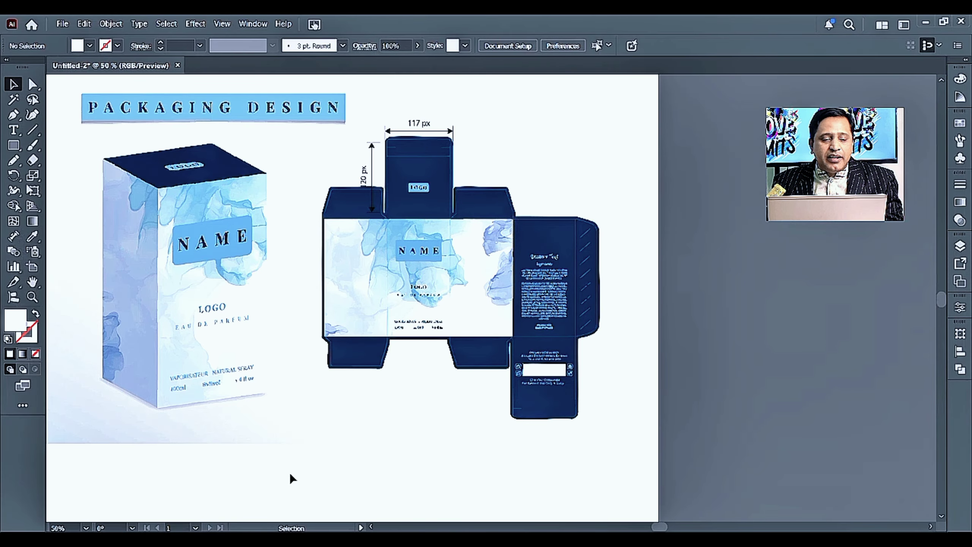
click(33, 131)
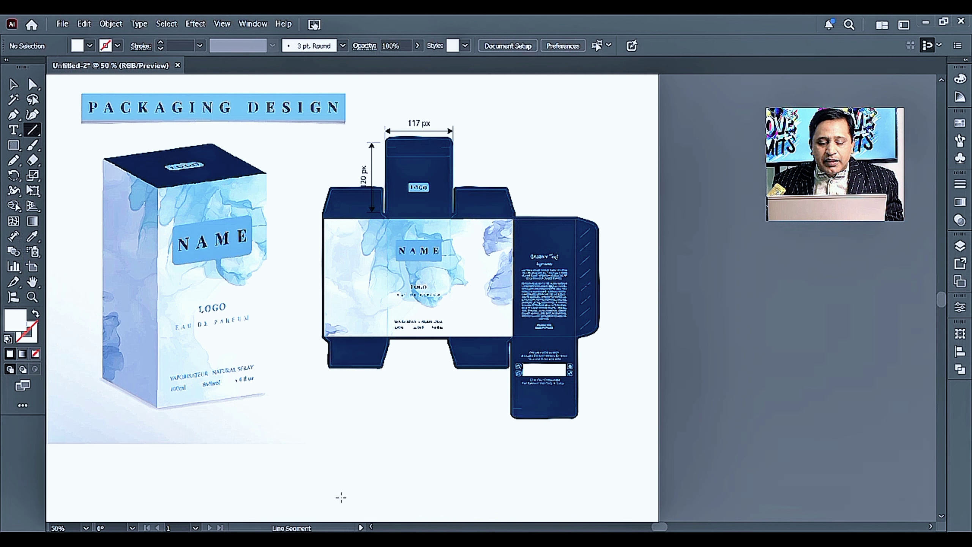
drag(332, 486, 473, 498)
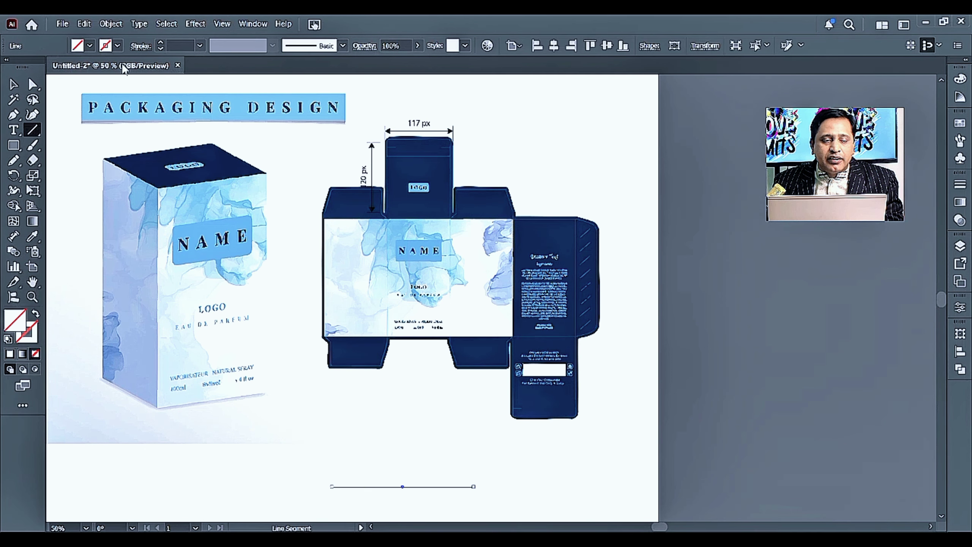
click(117, 46)
click(35, 92)
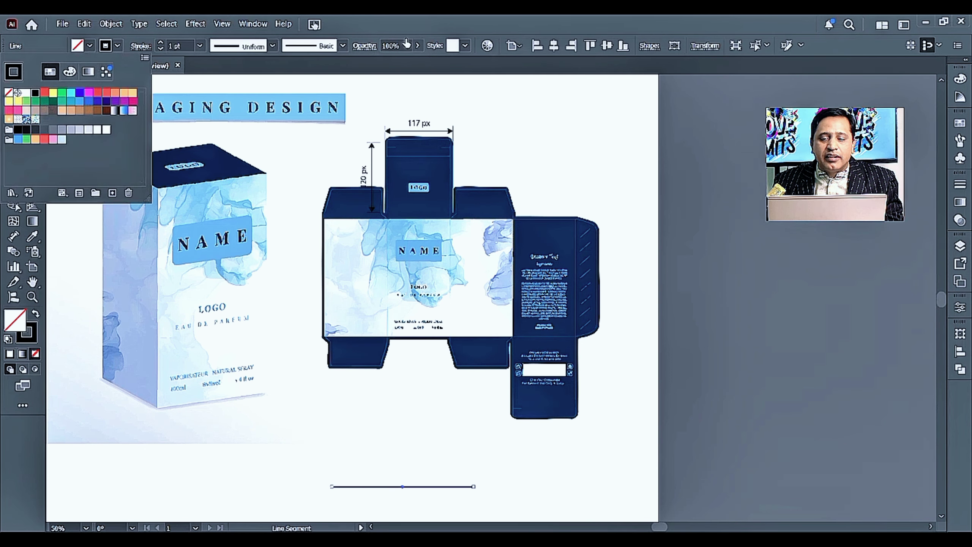
key(Return)
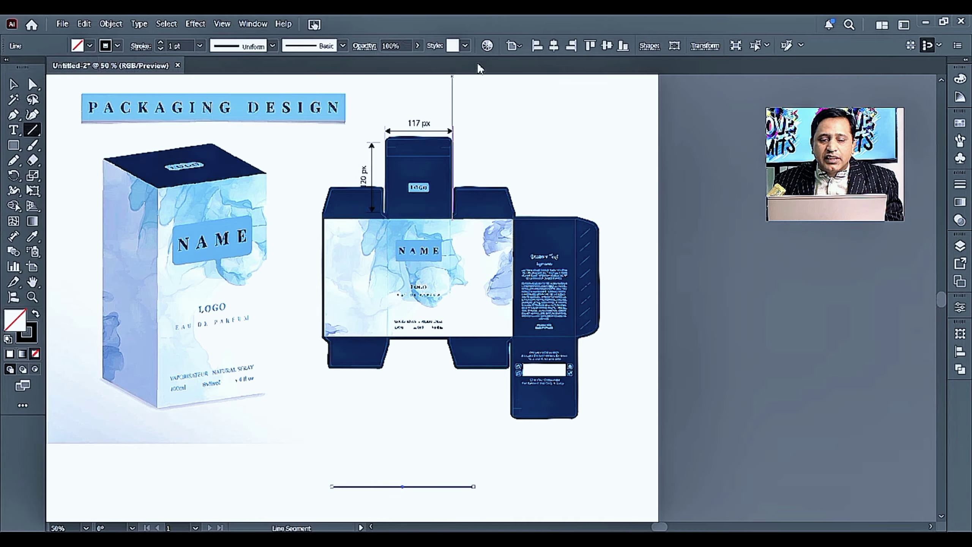
Step: Check the width and position of the line in its Transform values and deselect it
click(703, 46)
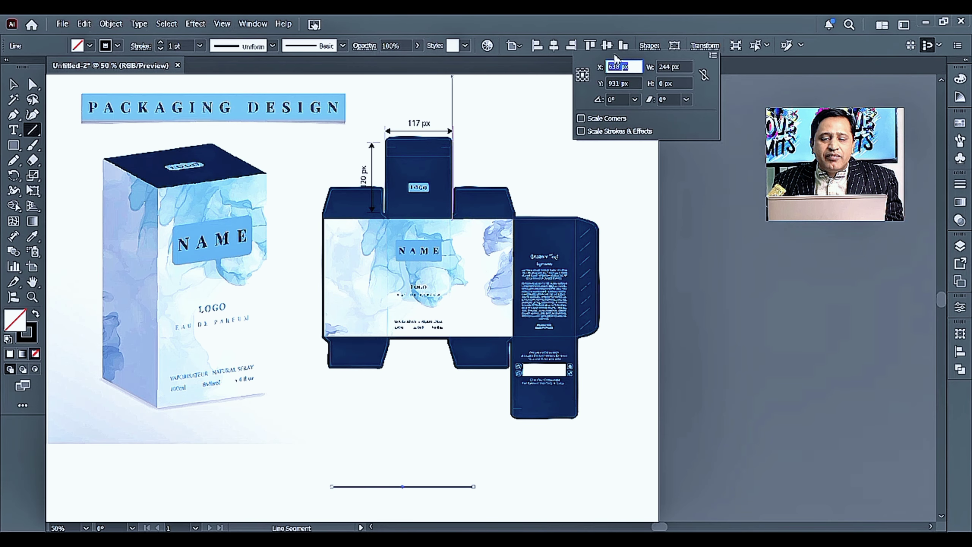
click(13, 86)
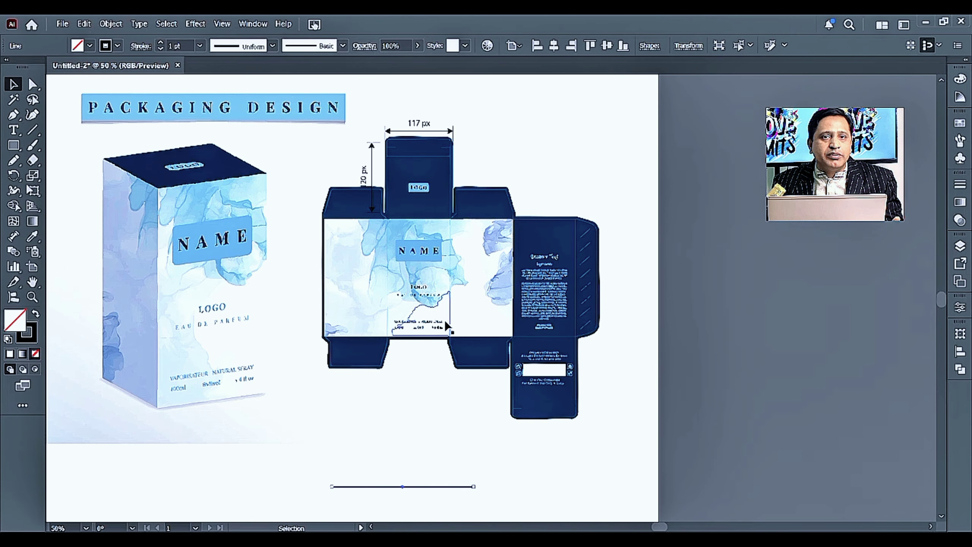
click(650, 276)
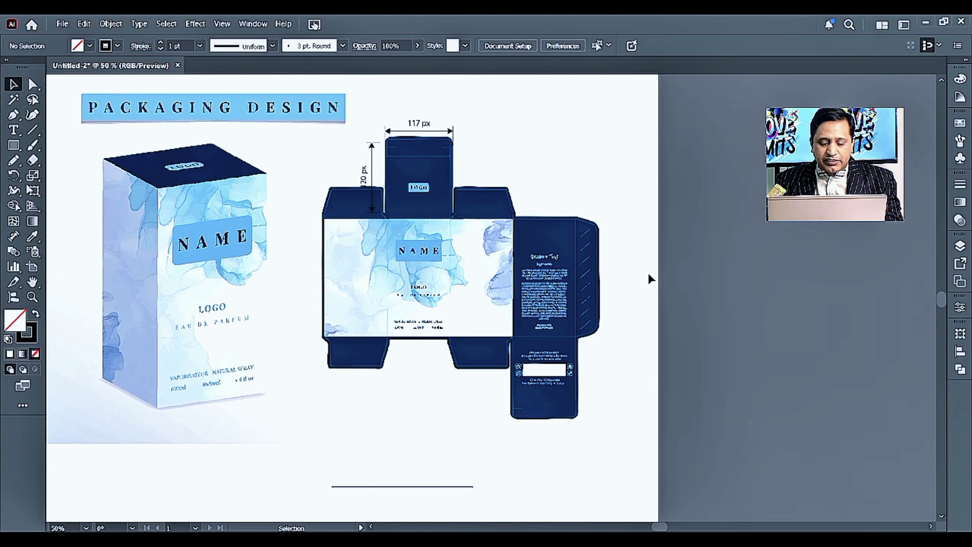
Step: Delete all artwork from the artboard, including the packaging design, the dimensions and the line
key(a)
key(ctrl+a)
key(Delete)
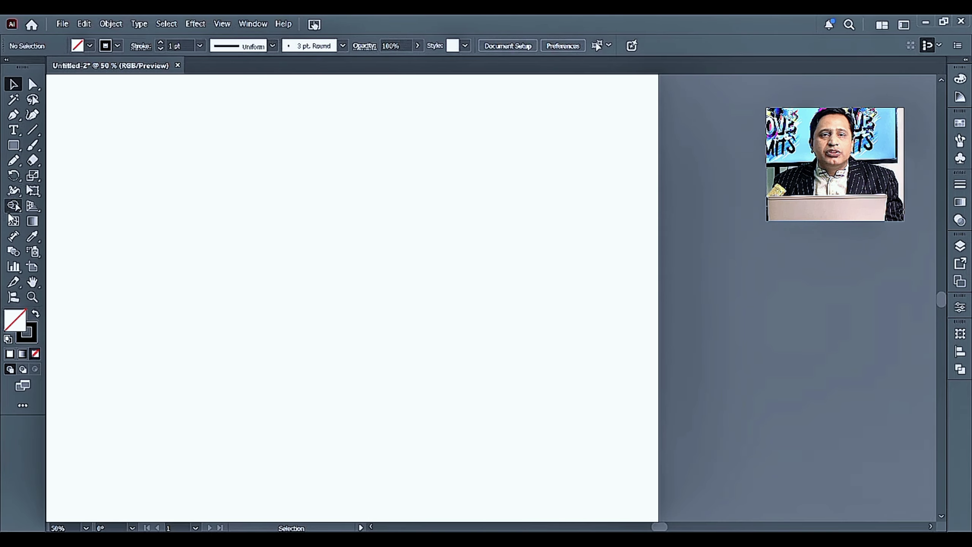
Step: Draw a large black-outlined, unfilled square near the middle of the empty artboard with the Rectangle tool
click(33, 177)
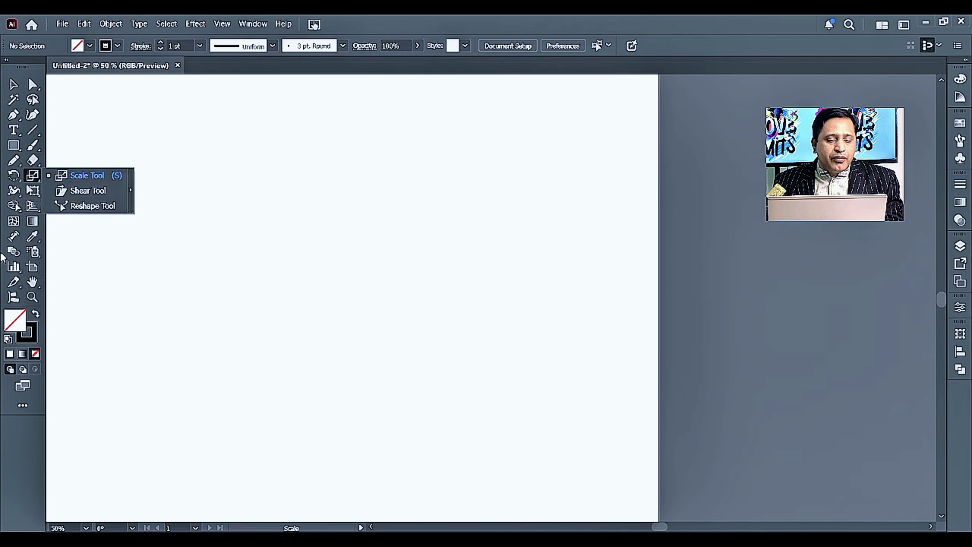
click(18, 149)
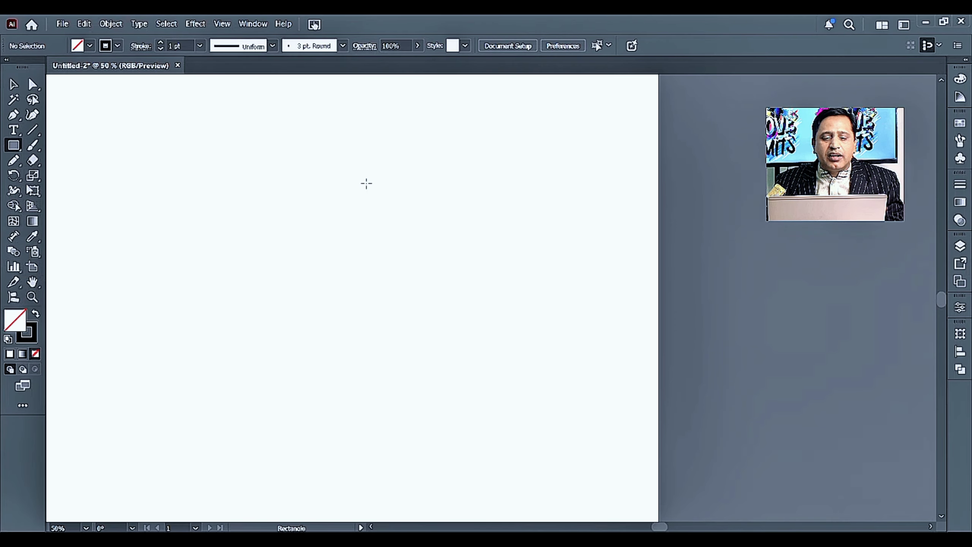
drag(249, 142, 490, 382)
click(12, 84)
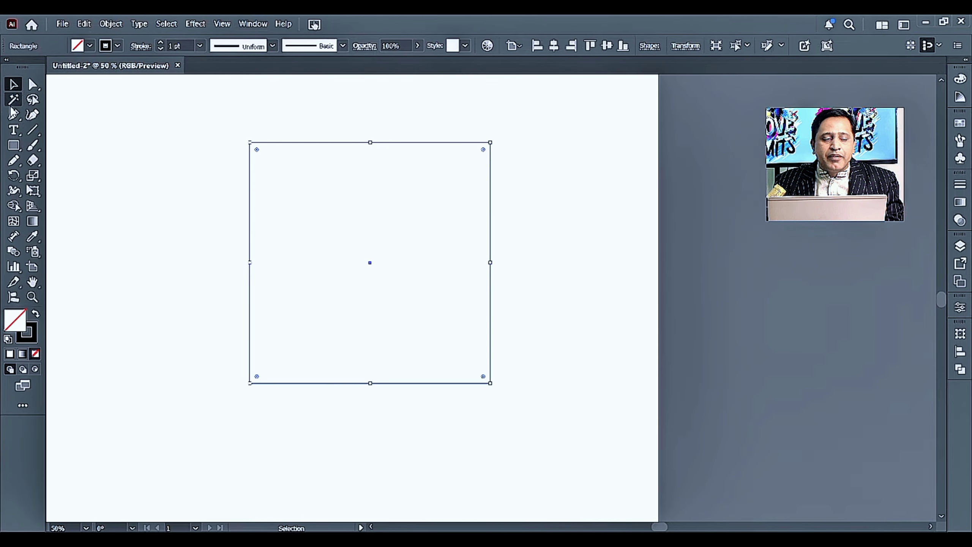
Step: Make a concentric copy of the square at about 87% with the Scale tool, and delete that copy
click(33, 175)
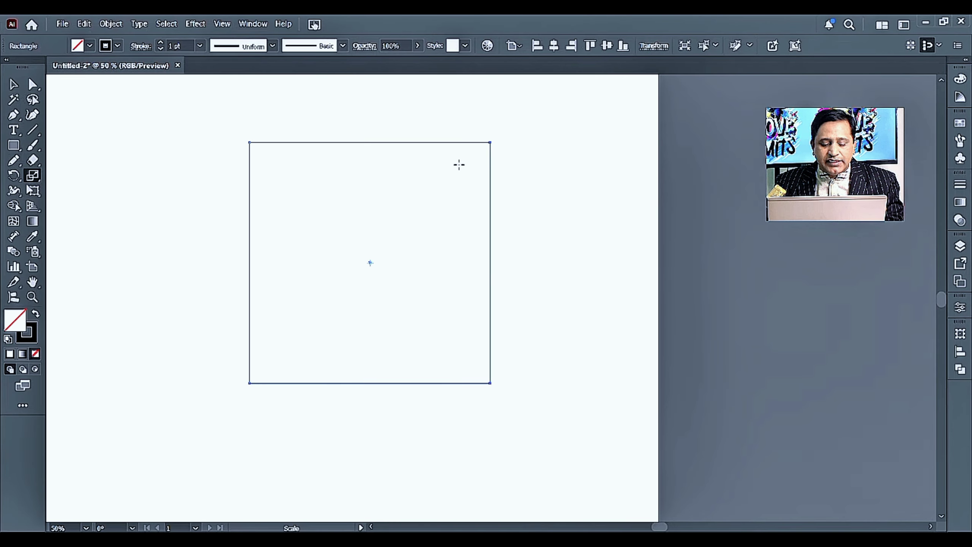
drag(458, 165, 448, 179)
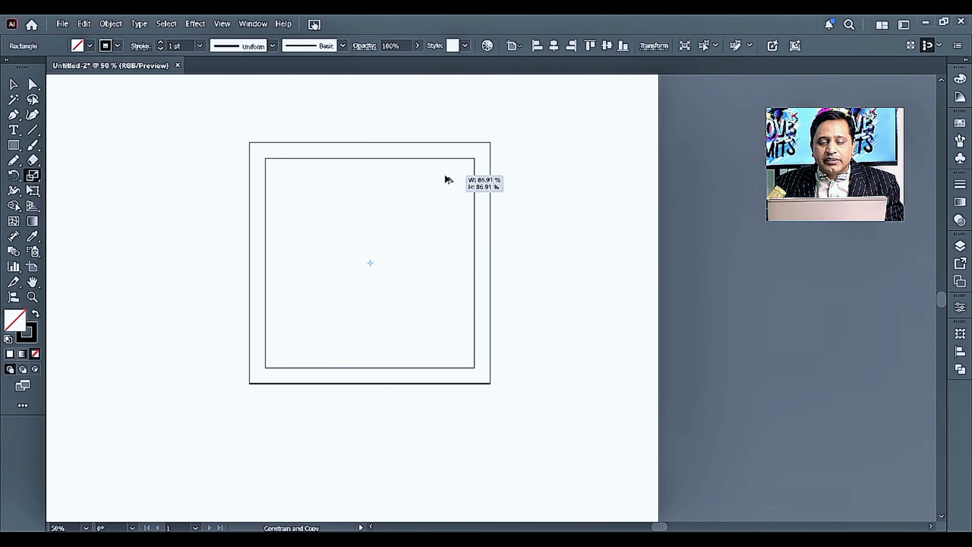
drag(447, 179, 446, 177)
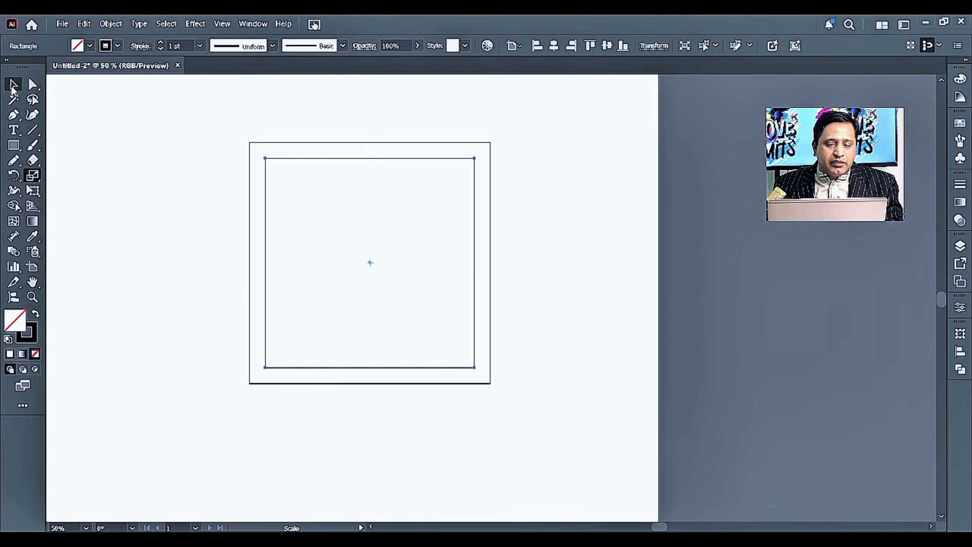
key(v)
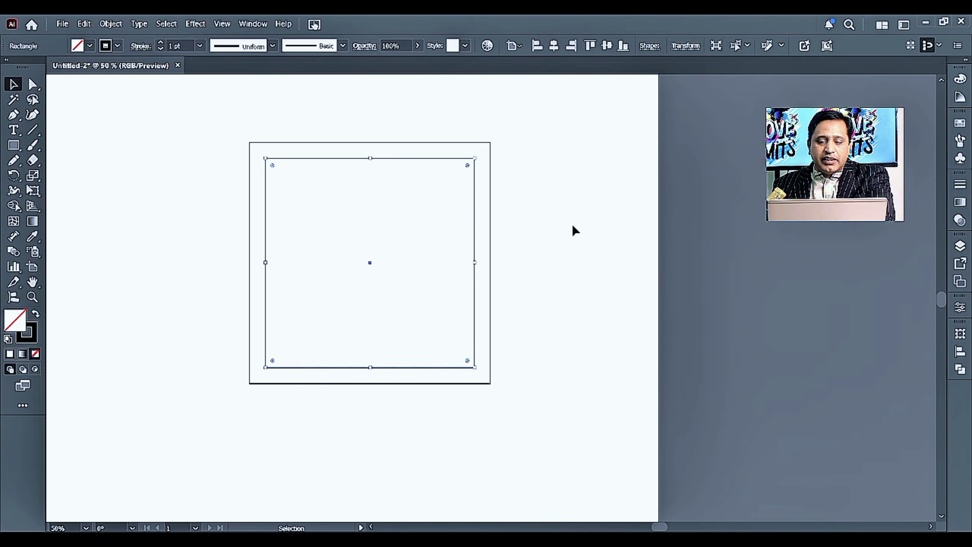
key(Delete)
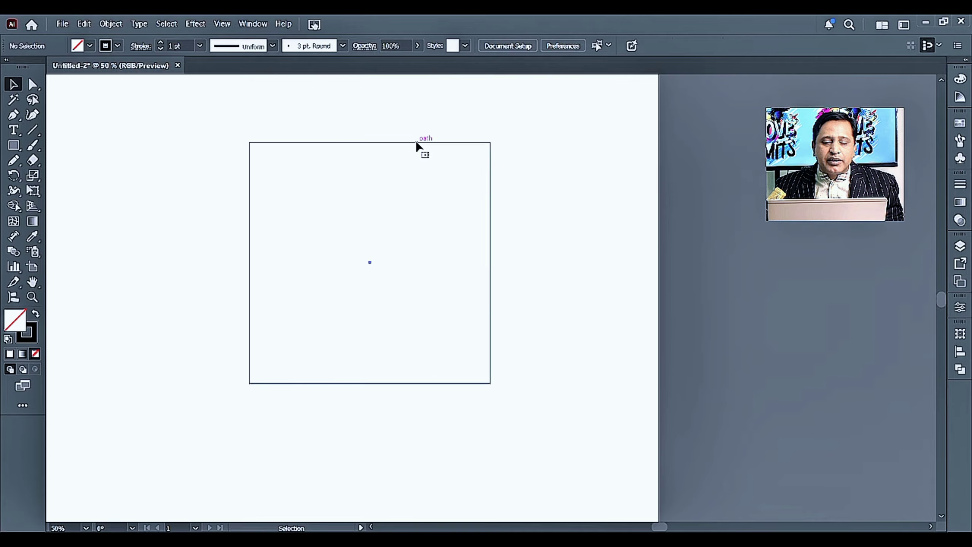
Step: Create three progressively smaller concentric copies of the square, scaling each proportionally from its center directly with the Selection tool
click(441, 143)
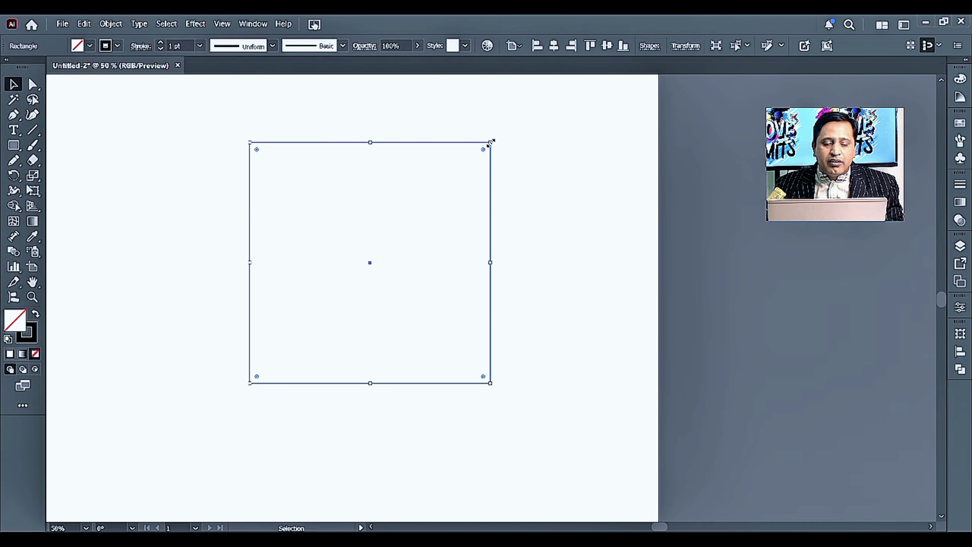
drag(490, 142, 473, 159)
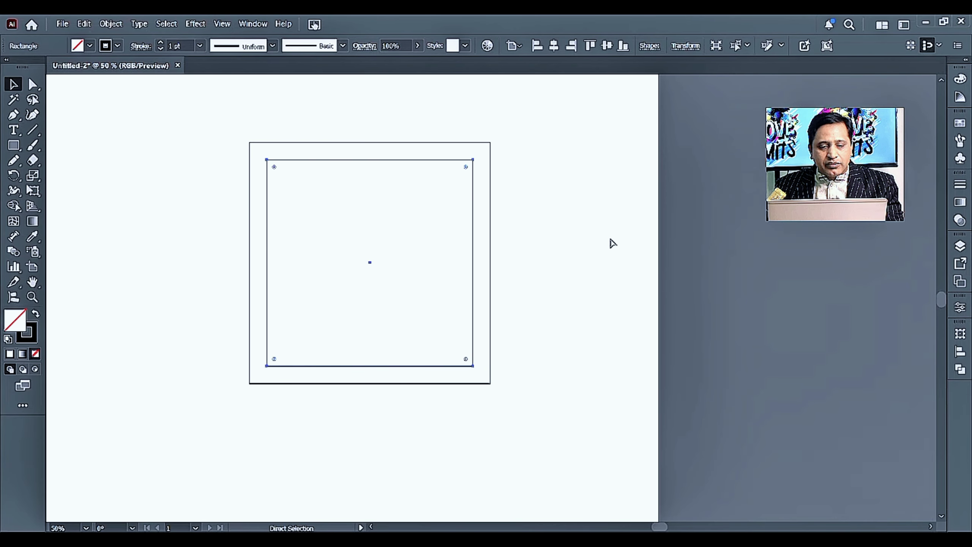
key(v)
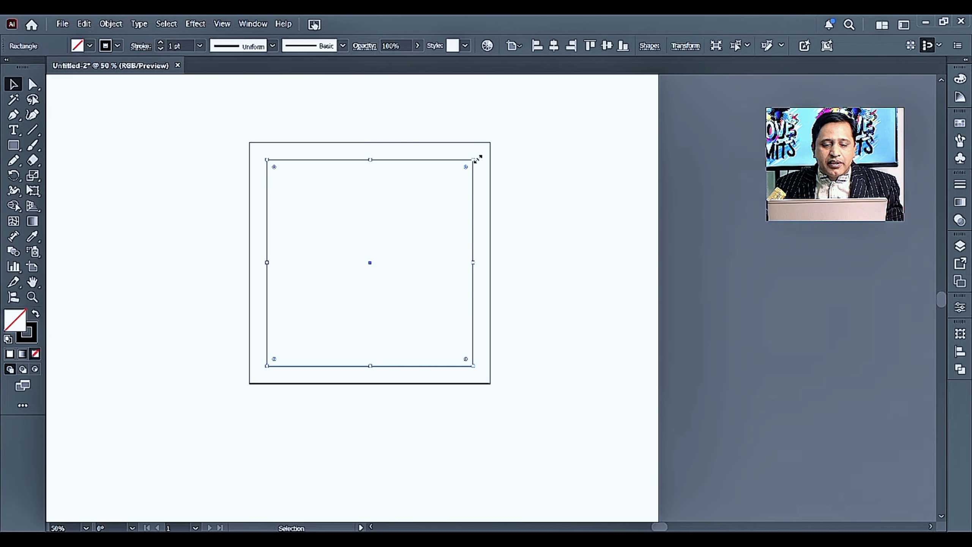
drag(474, 160, 457, 176)
key(a)
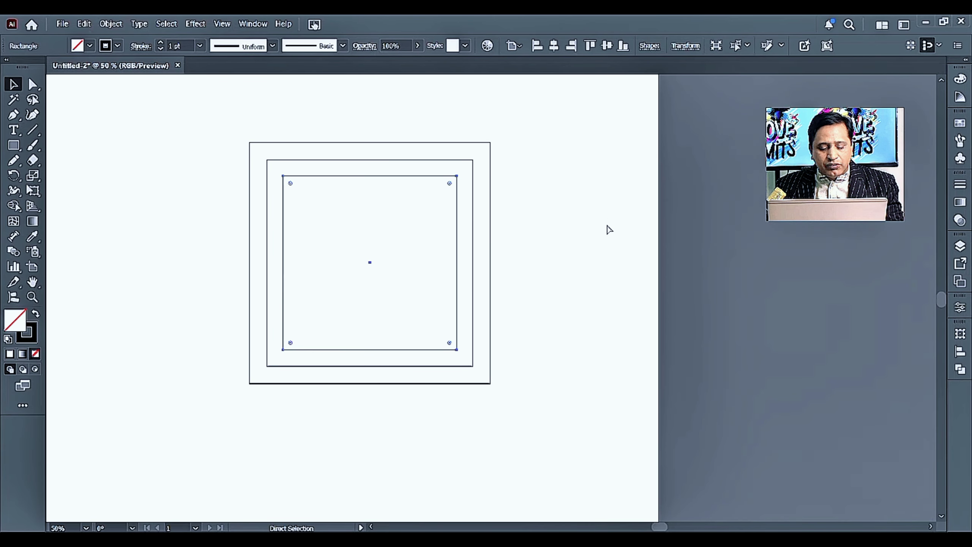
key(v)
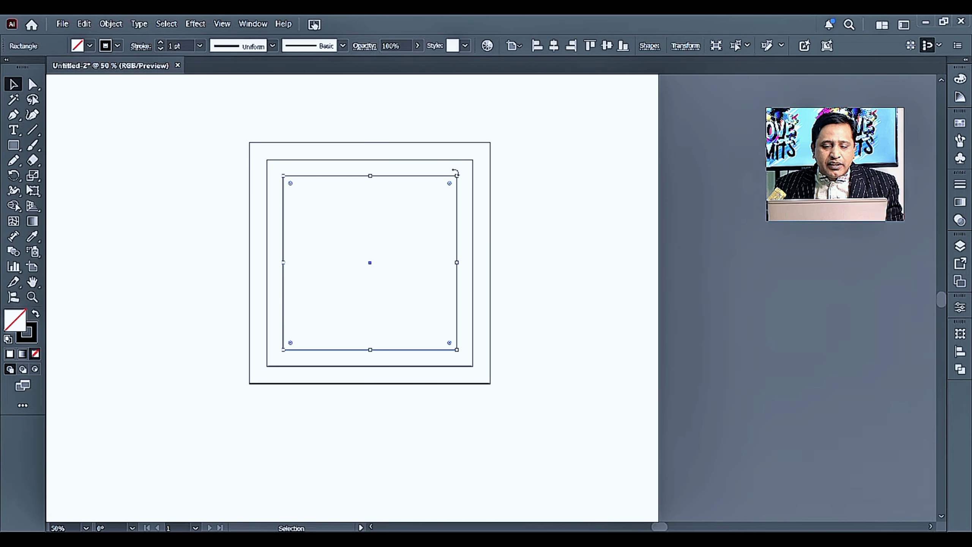
drag(457, 175, 438, 195)
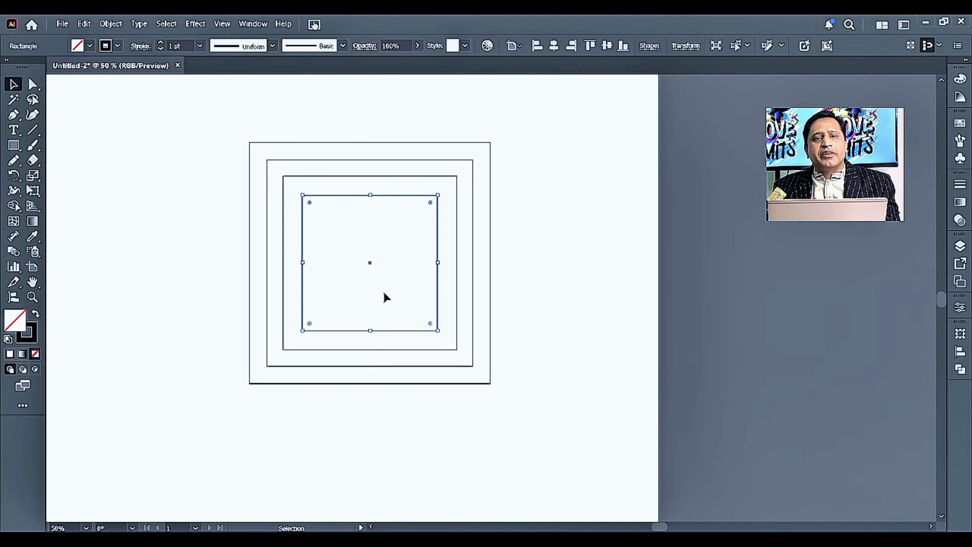
Step: Delete the three inner concentric squares, keeping only the large outer square
drag(542, 145, 265, 387)
shift+click(486, 152)
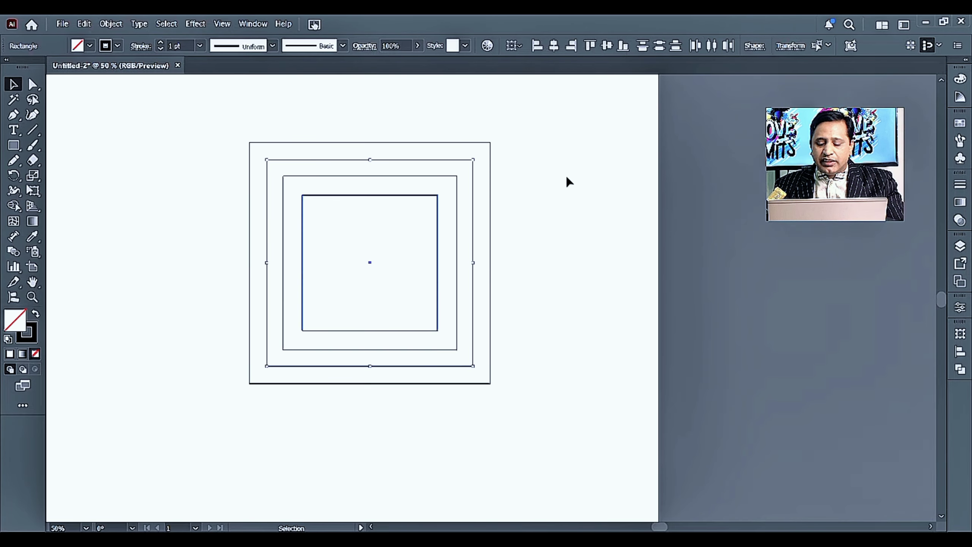
key(Delete)
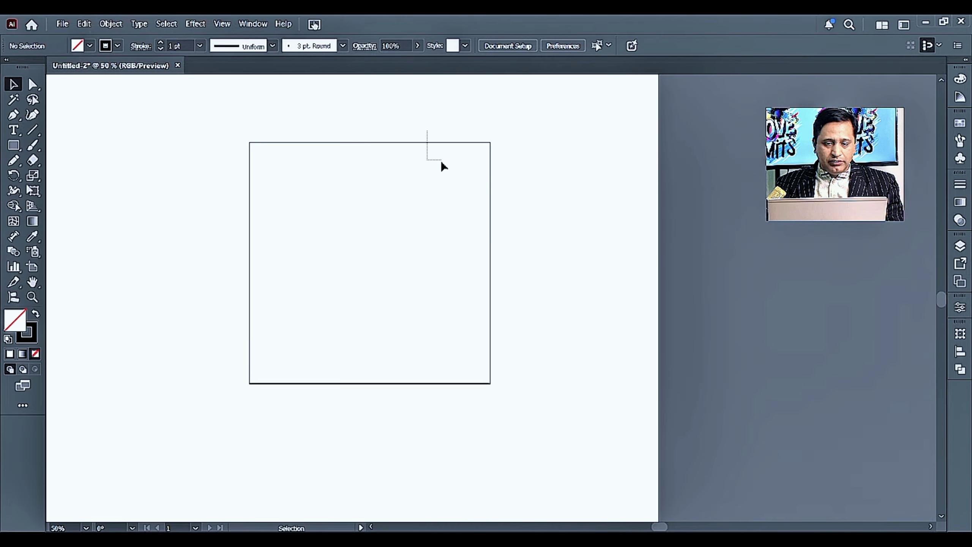
Step: Make a concentric copy of the large square at about 88% with the Scale tool
drag(440, 161, 440, 161)
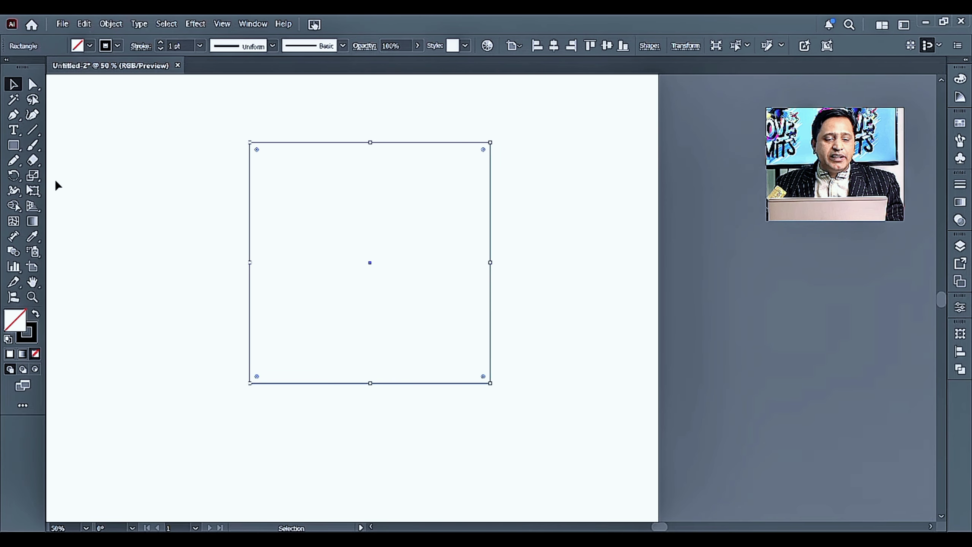
click(33, 175)
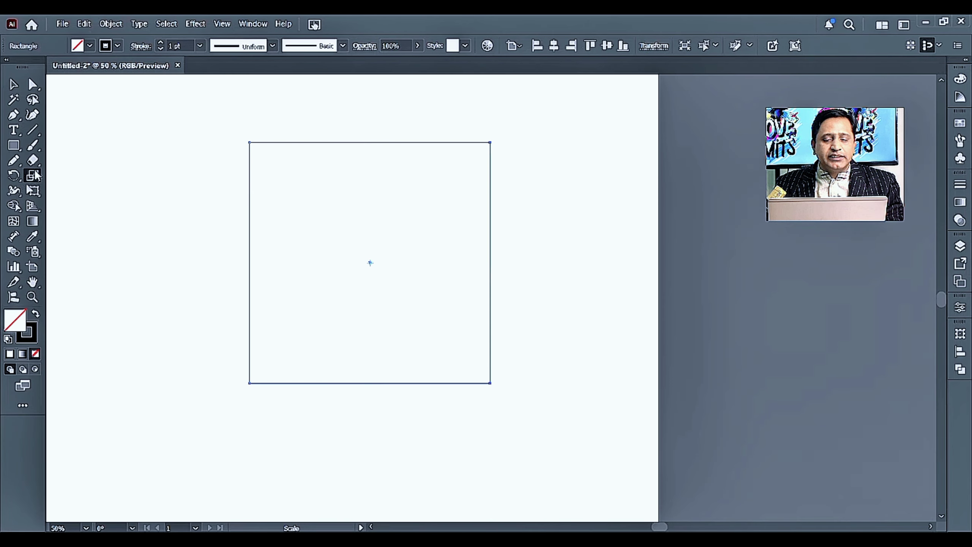
drag(476, 156, 466, 168)
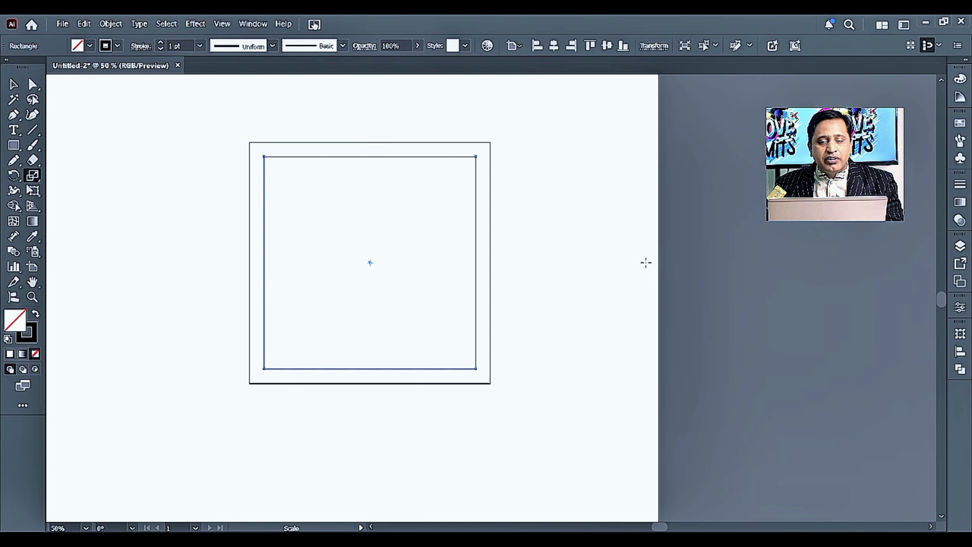
Step: Repeat the scaled-copy transformation until ever smaller concentric squares fill the large square to its center, and deselect the artwork
key(v)
key(ctrl+d)
key(ctrl+d)
key(ctrl+d)
key(ctrl+d)
key(ctrl+d)
key(ctrl+d)
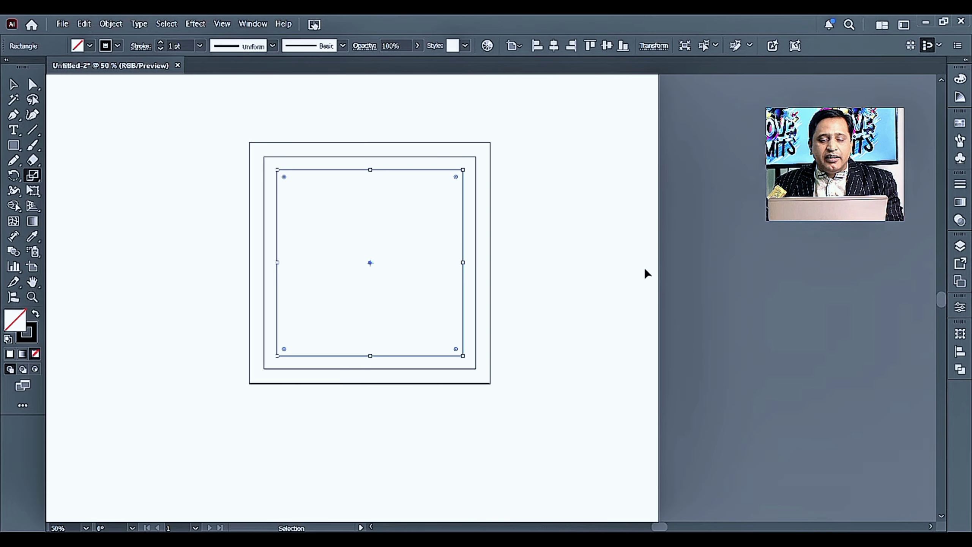
key(ctrl+d)
key(ctrl+d)
key(ctrl+d)
key(ctrl+d)
key(ctrl+d)
key(ctrl+d)
key(ctrl+d)
key(ctrl+d)
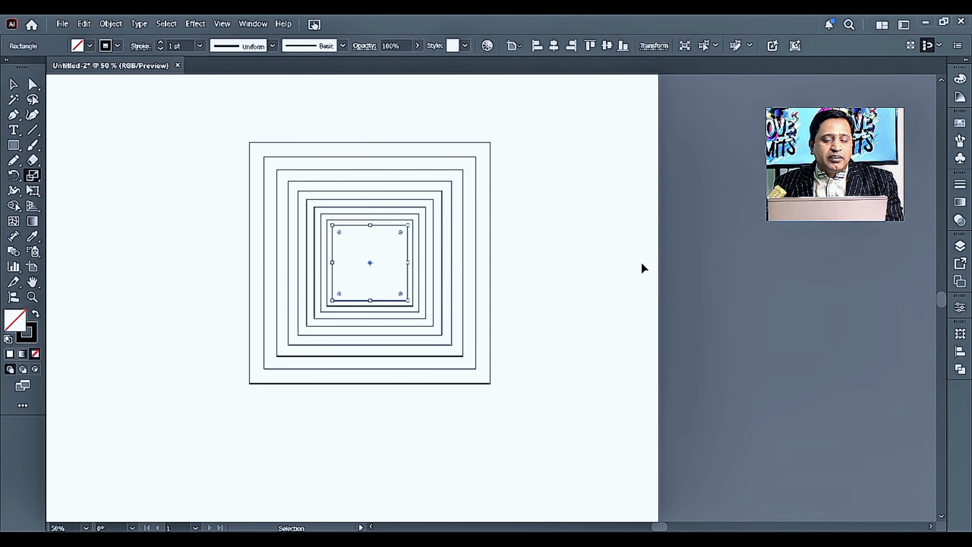
key(ctrl+d)
key(ctrl+d)
key(ctrl+d)
key(ctrl+d)
key(ctrl+d)
key(ctrl+d)
key(ctrl+d)
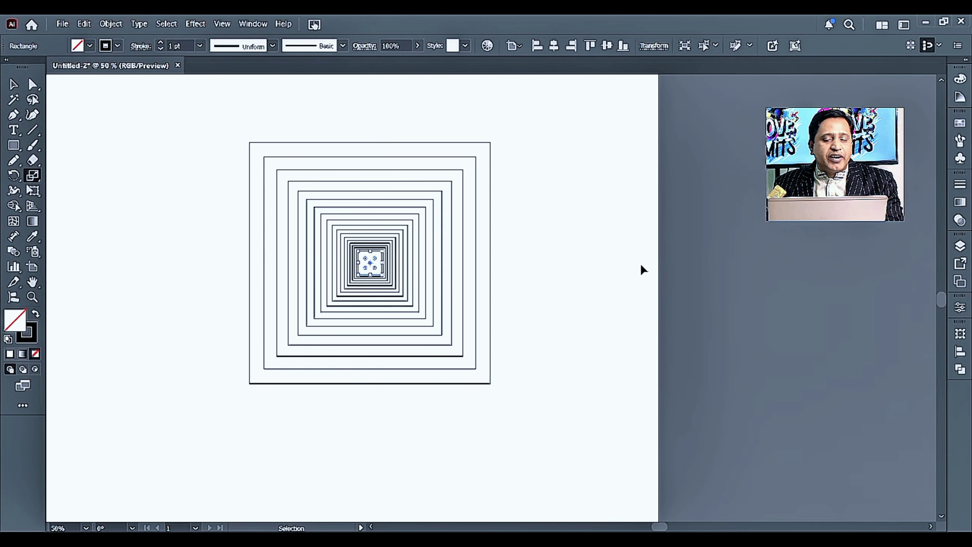
key(s)
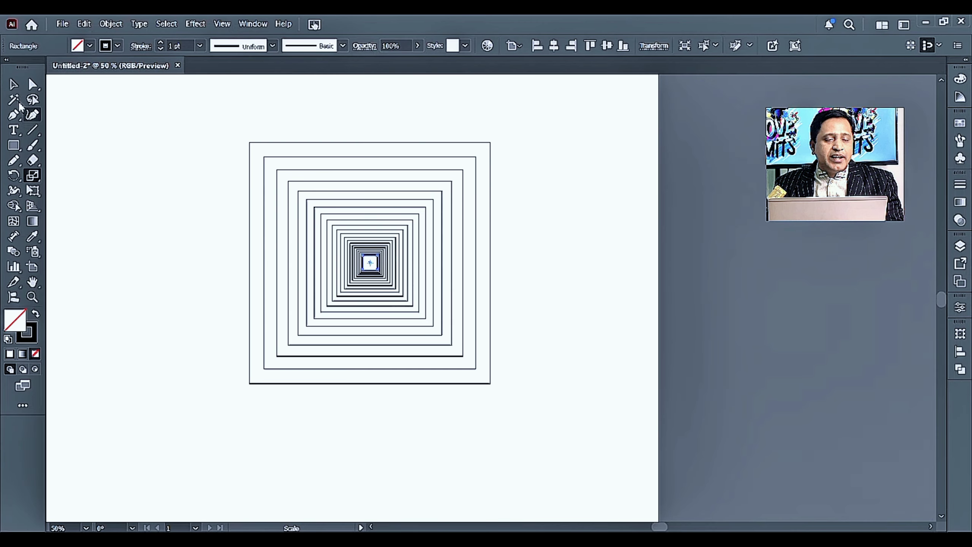
key(ctrl+d)
key(ctrl+d)
key(ctrl+d)
key(ctrl+d)
key(ctrl+d)
key(ctrl+d)
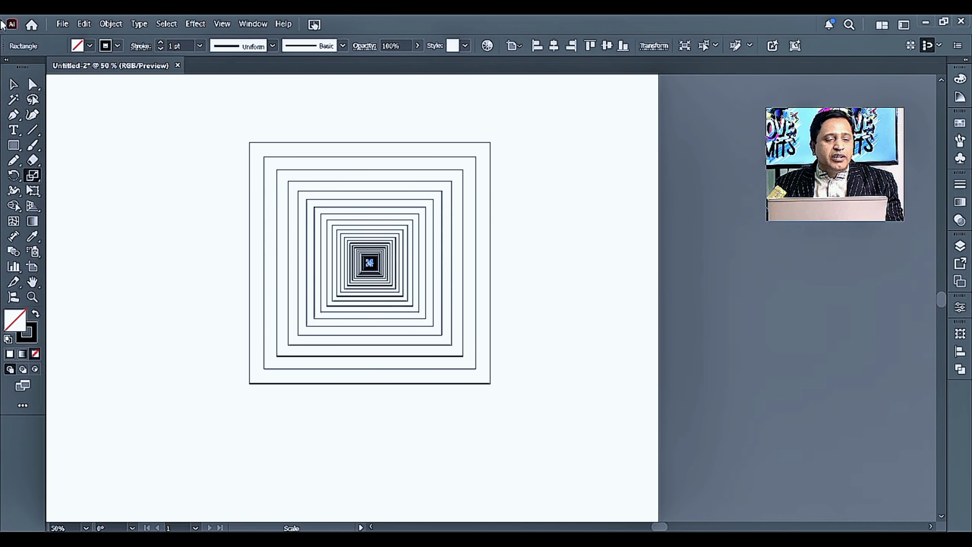
click(13, 84)
click(208, 156)
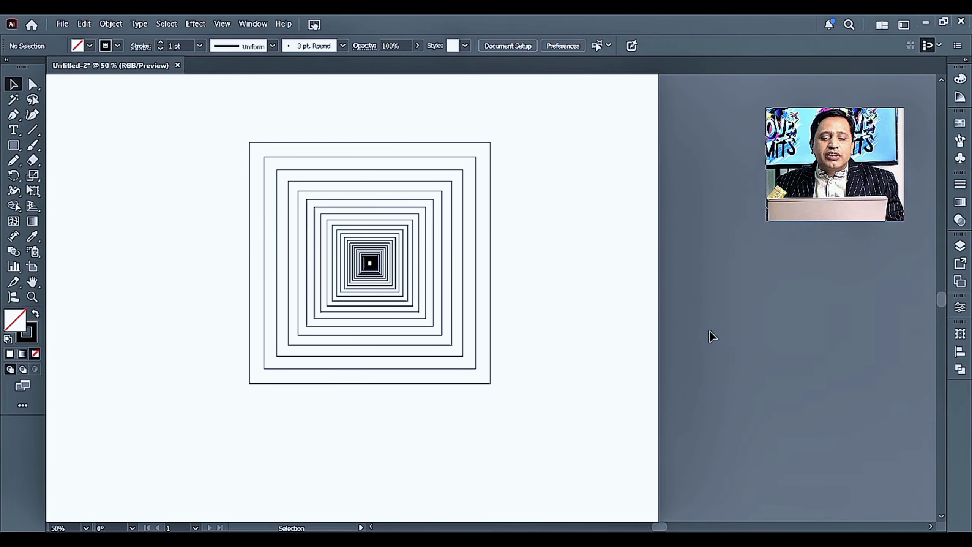
Step: Scale the whole set of nested squares down to about half size and move it to the artboard's upper-left area
drag(205, 128, 355, 262)
drag(338, 222, 180, 190)
click(364, 209)
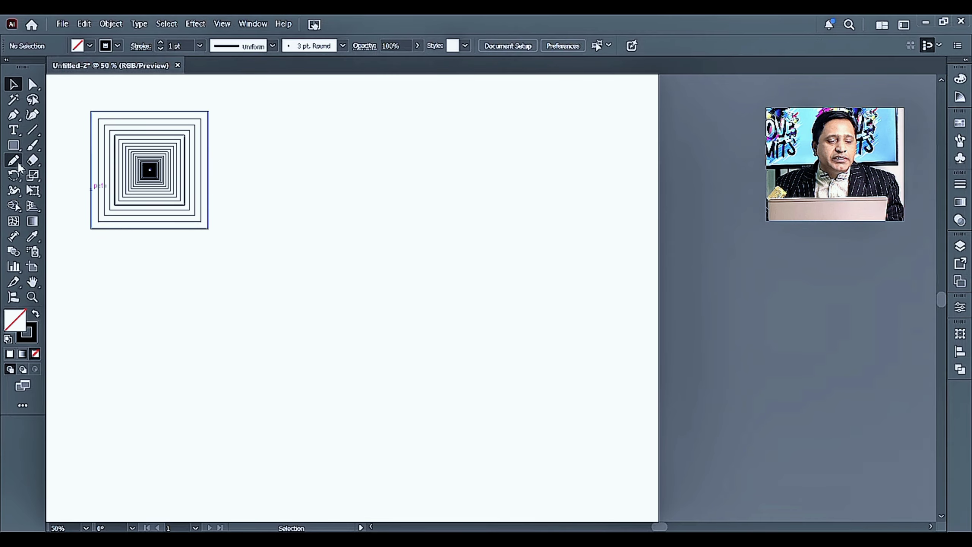
Step: Draw an unfilled, black-outlined circle near the middle of the artboard with the Ellipse tool, about as wide as the nested squares
click(13, 145)
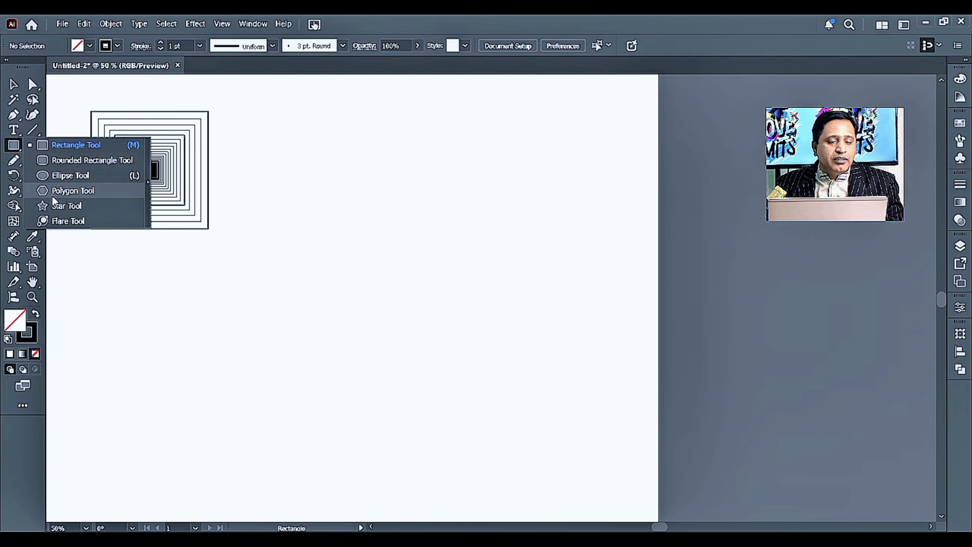
click(68, 174)
drag(339, 194, 458, 313)
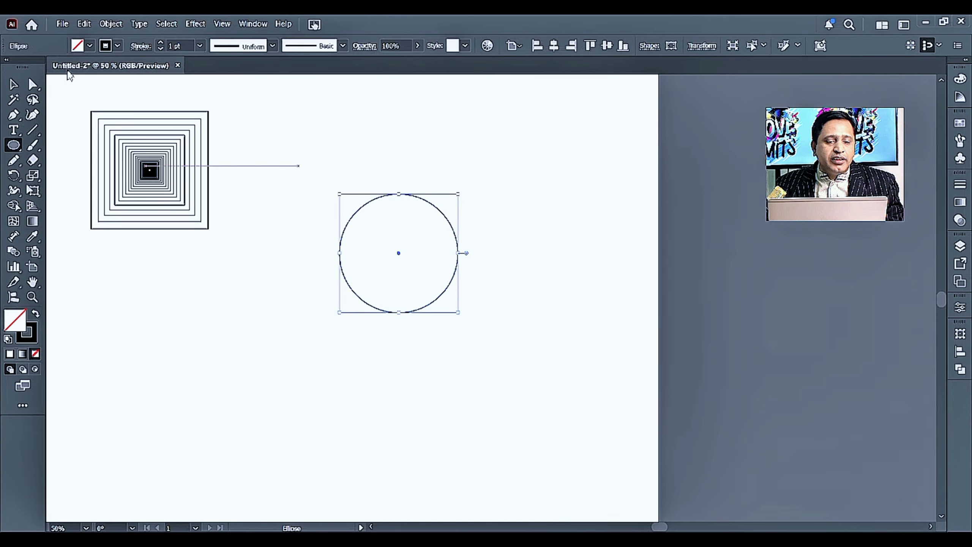
click(12, 85)
scroll(412, 224, up, 2)
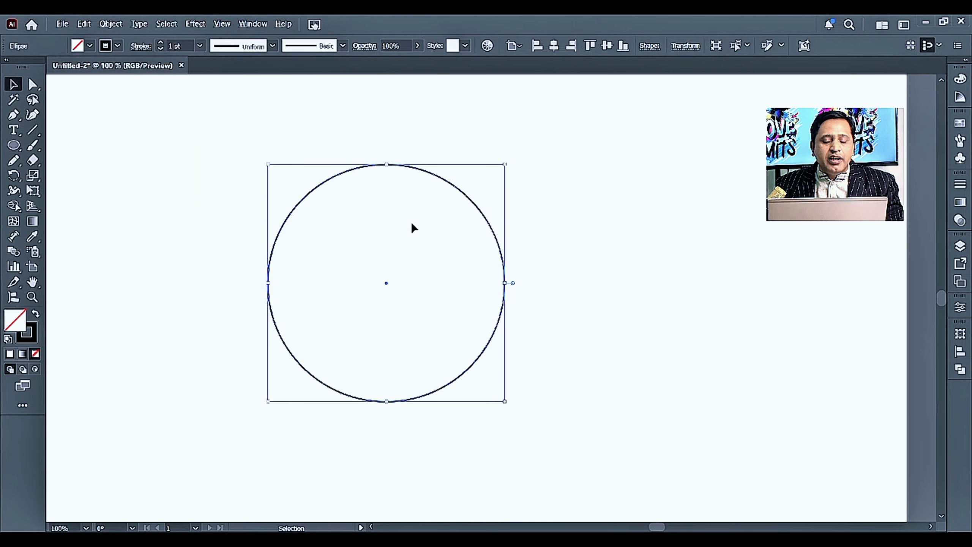
Step: Make a concentric copy of the circle at about 85% with the Scale tool
click(33, 176)
click(35, 178)
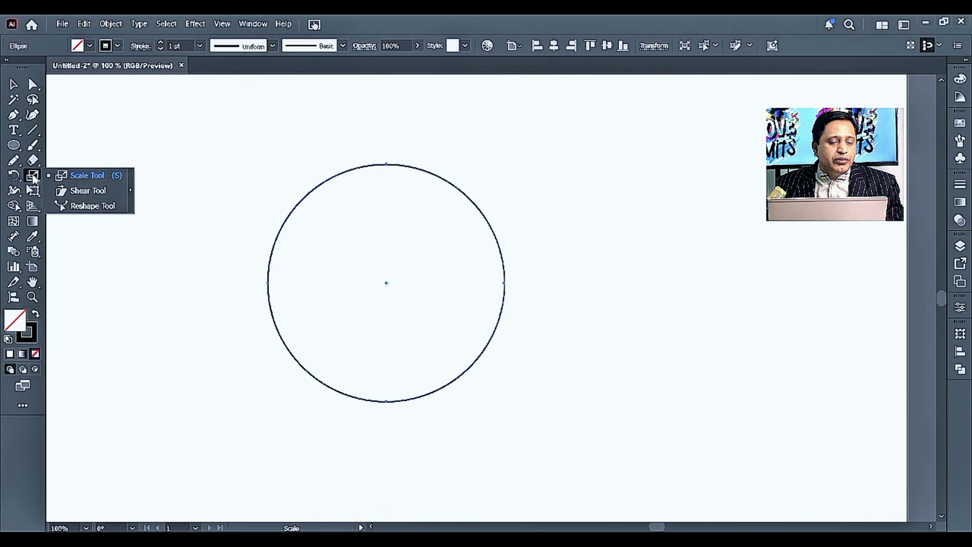
drag(450, 210, 444, 227)
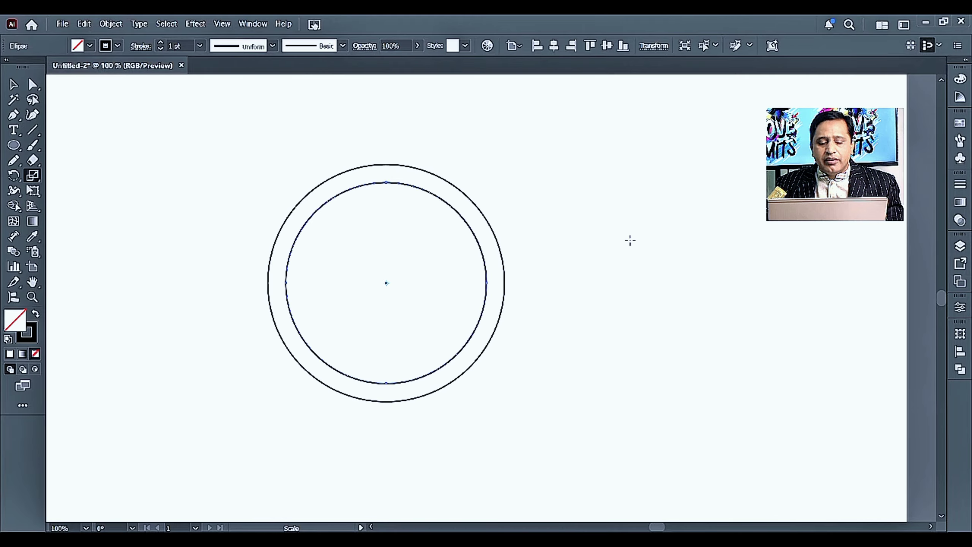
Step: Repeat the scaled-copy transformation until ever smaller concentric circles fill the circle to its center, and deselect the artwork
key(ctrl+d)
key(ctrl+d)
key(ctrl+d)
key(ctrl+d)
key(ctrl+d)
key(ctrl+d)
key(ctrl+d)
key(ctrl+d)
key(ctrl+d)
key(ctrl+d)
key(ctrl+d)
key(ctrl+d)
key(ctrl+d)
key(ctrl+d)
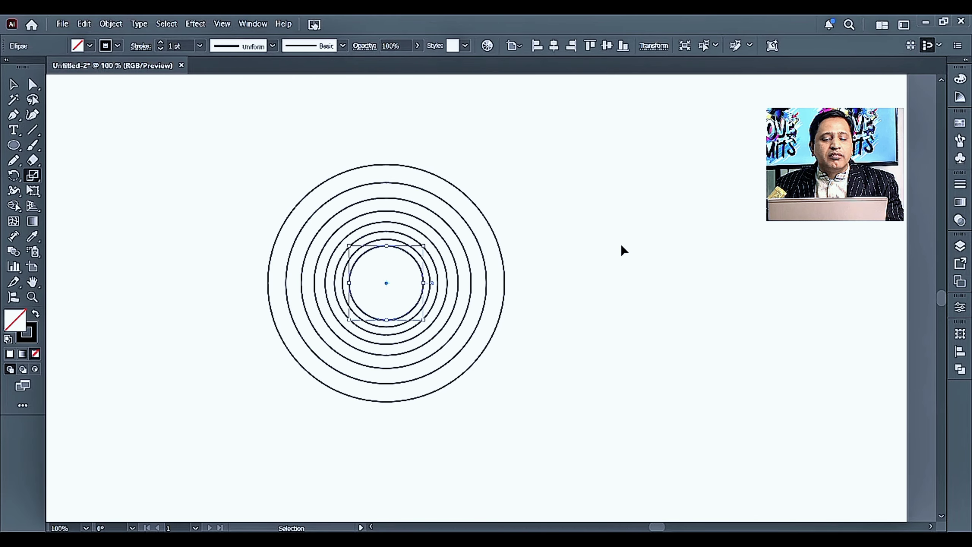
key(ctrl+d)
key(ctrl+d)
key(ctrl+d)
key(ctrl+d)
key(ctrl+d)
key(ctrl+d)
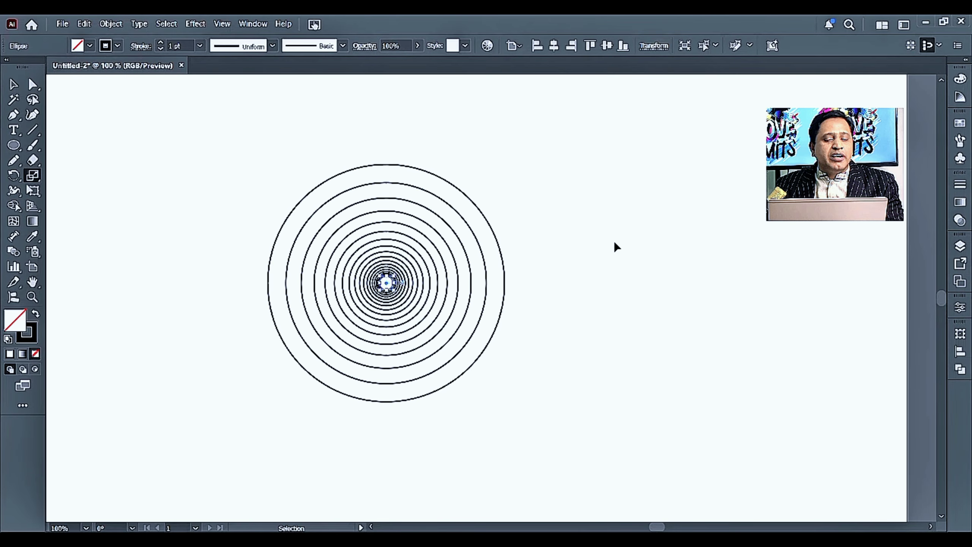
click(15, 87)
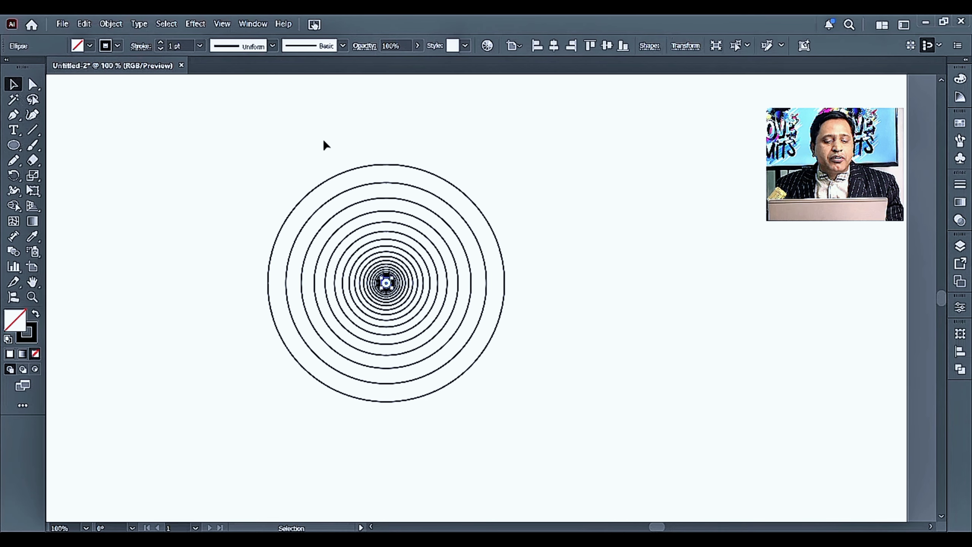
click(323, 145)
key(ctrl+0)
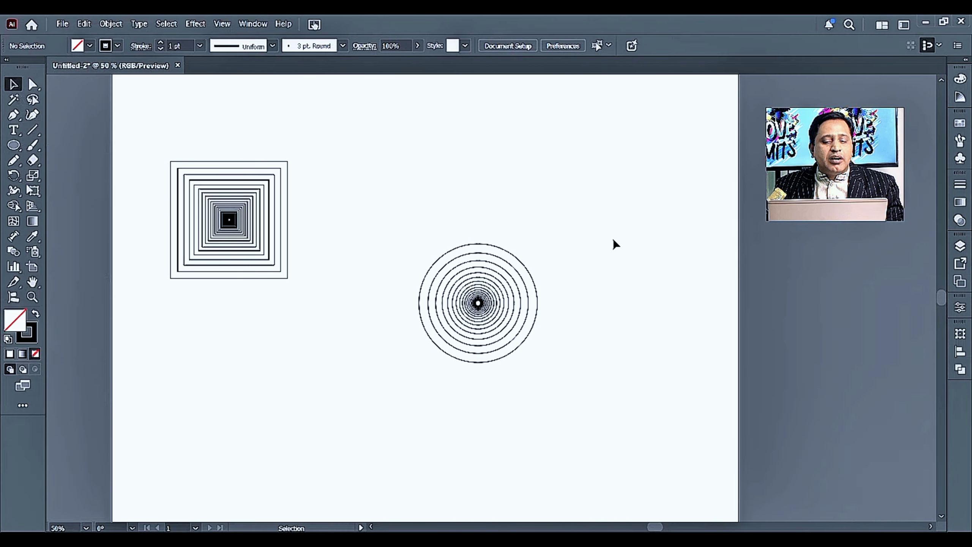
Step: Move the whole set of concentric circles to the upper part of the artboard, beside the nested squares
drag(618, 293, 420, 378)
drag(477, 304, 374, 145)
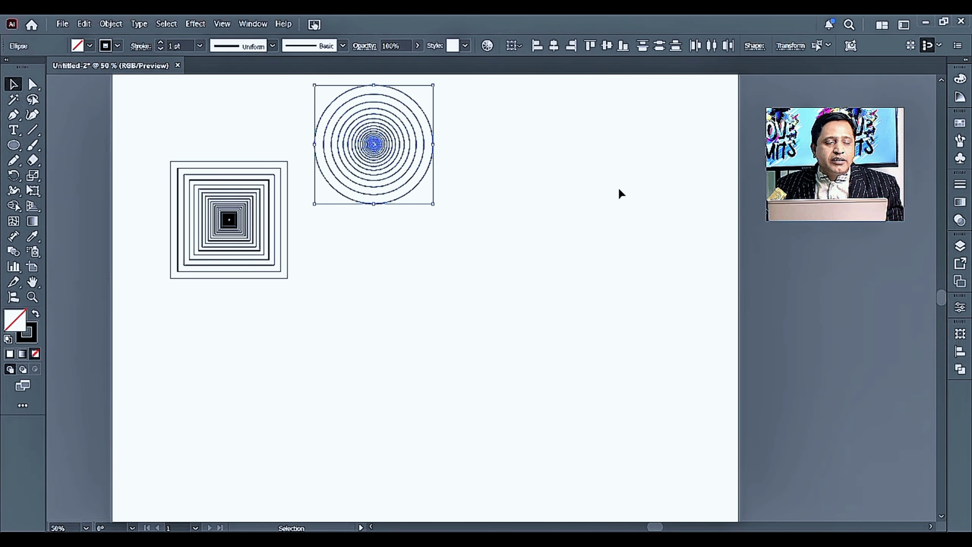
click(620, 194)
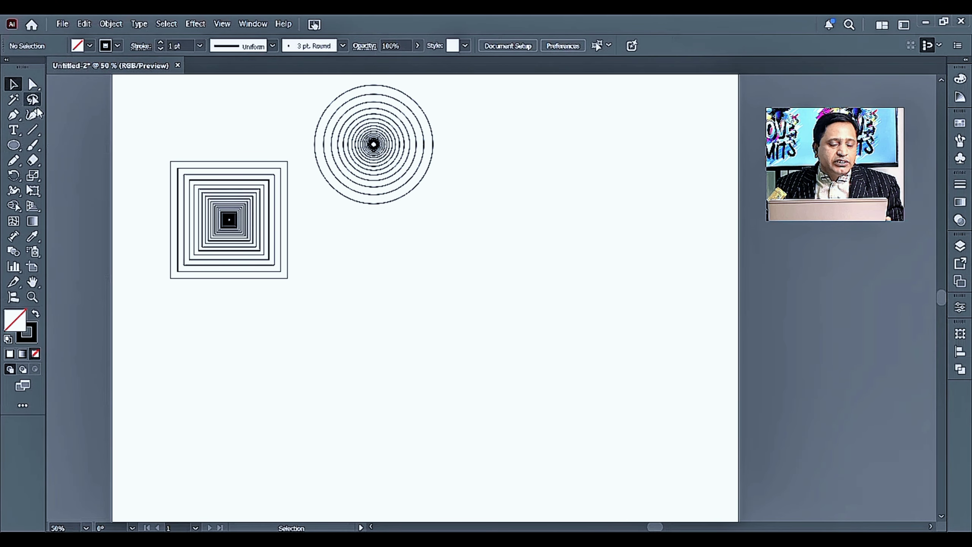
Step: Draw an open V-shaped path with two straight legs about 100 px long in the empty middle of the artboard with the Pen tool
click(14, 115)
click(438, 254)
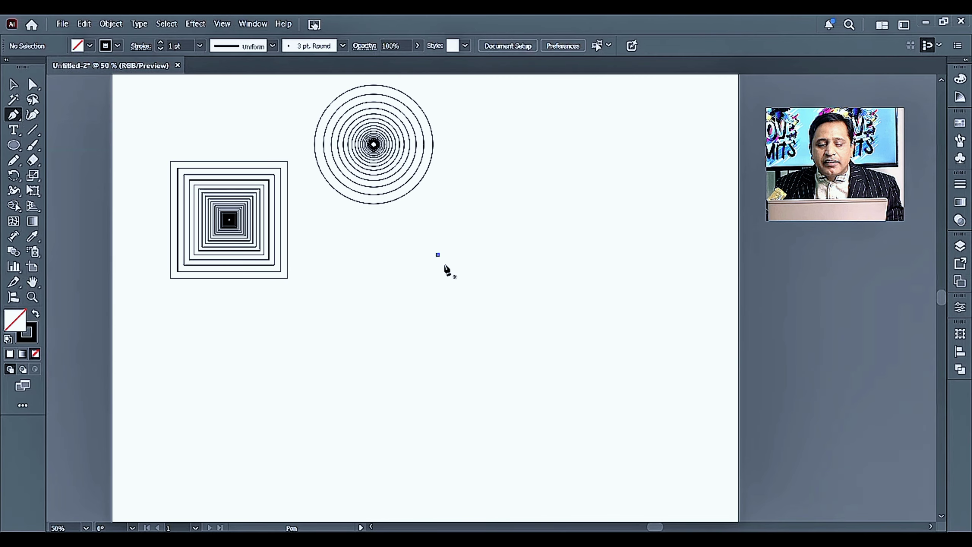
click(476, 293)
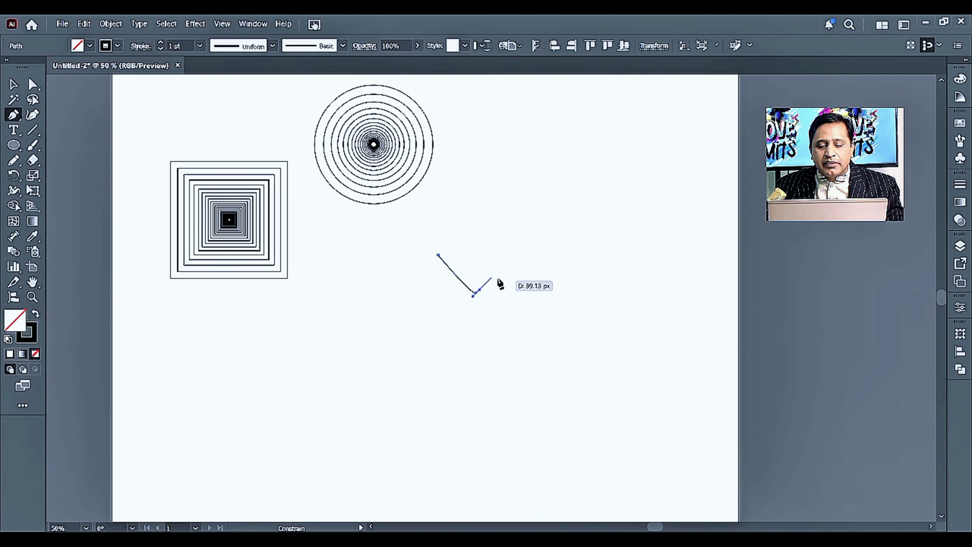
key(ctrl+z)
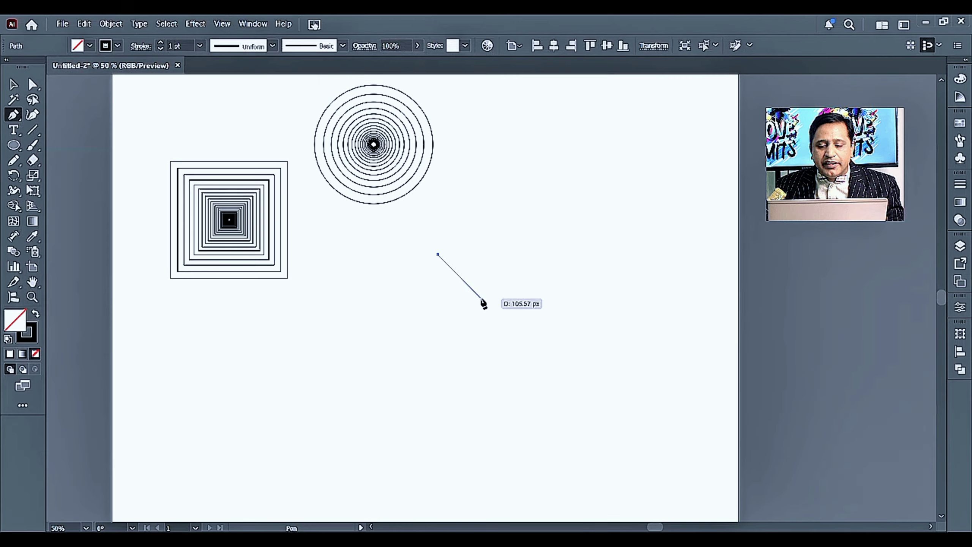
click(481, 298)
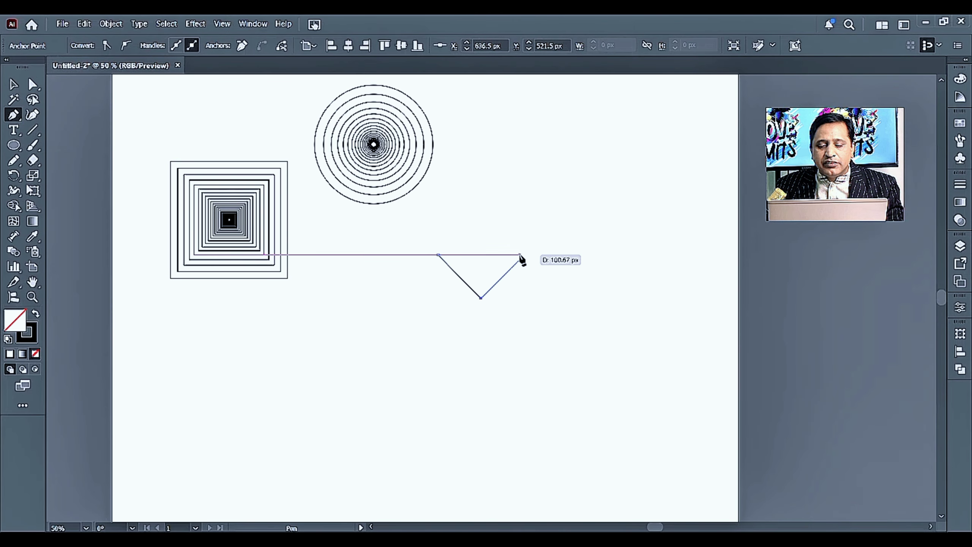
click(522, 257)
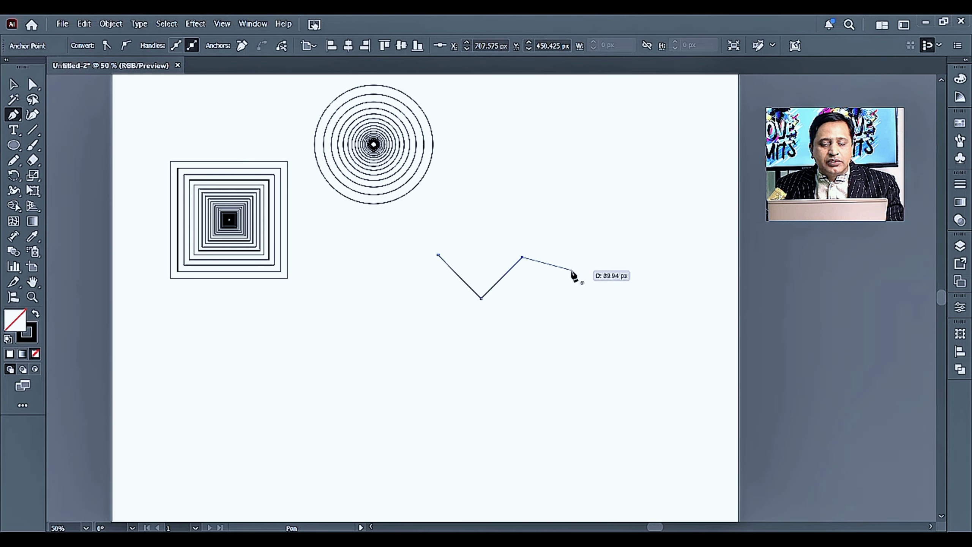
click(12, 84)
click(581, 282)
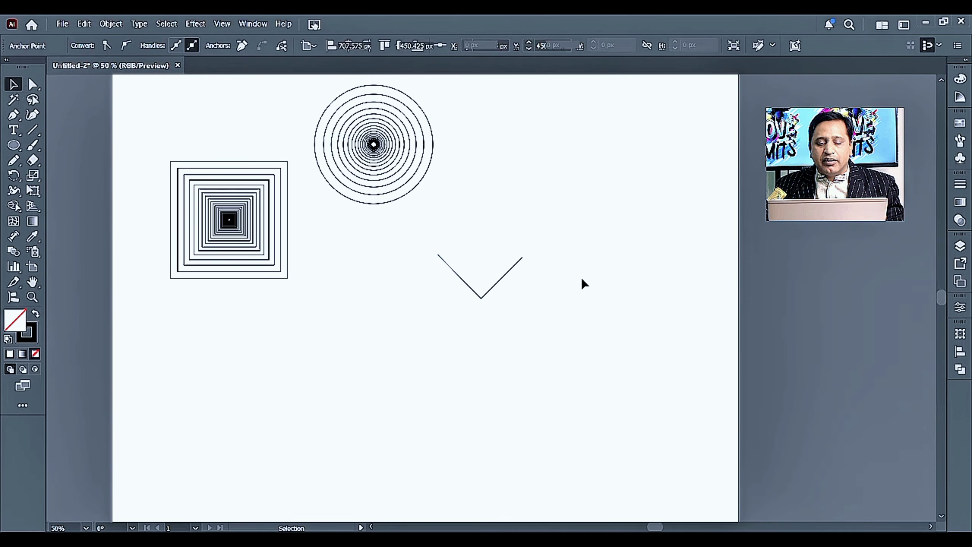
Step: Select the V-shaped path and give its stroke a round cap
scroll(535, 298, up, 1)
drag(601, 218, 394, 361)
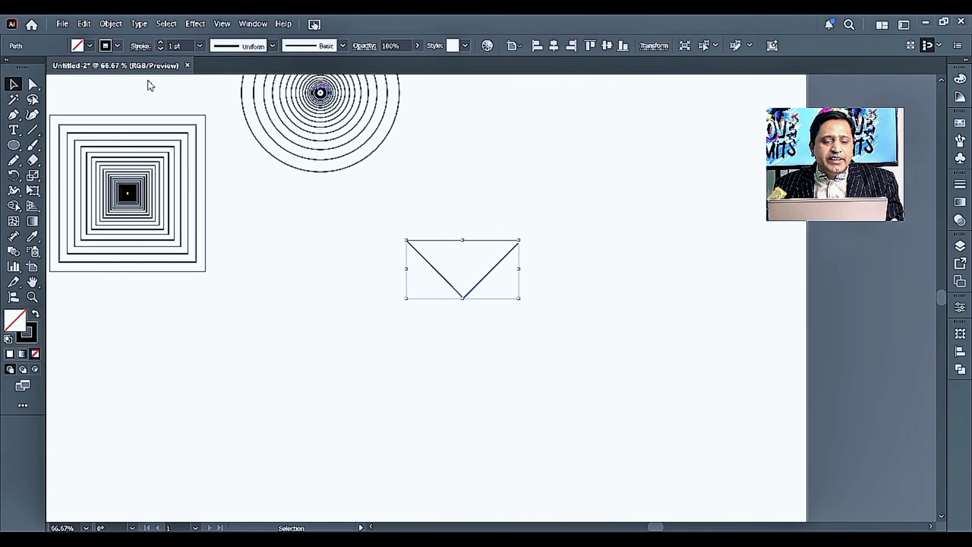
click(139, 47)
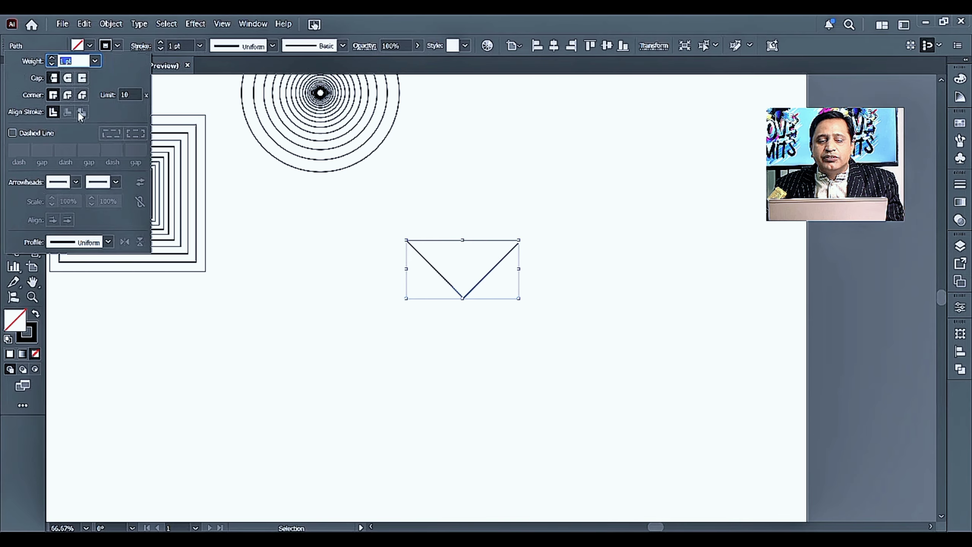
click(68, 79)
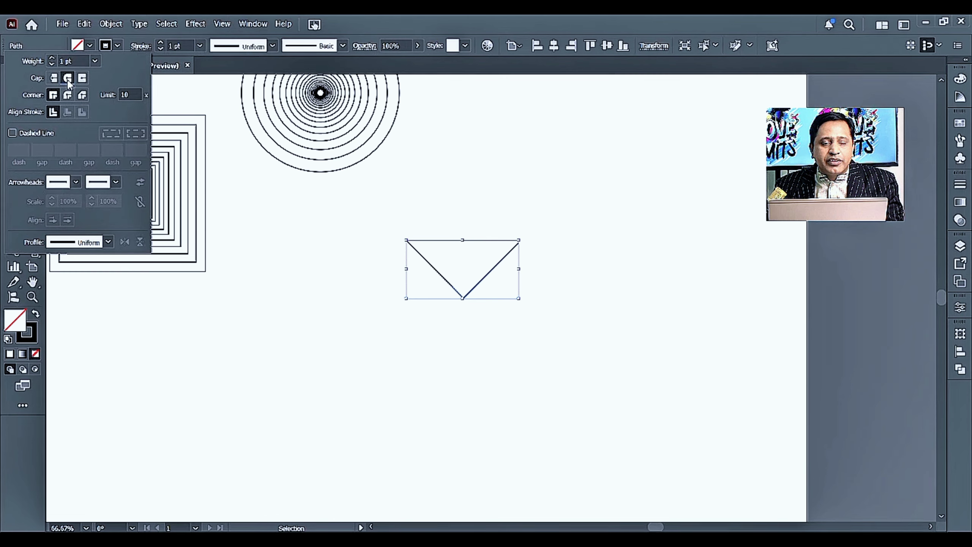
click(199, 45)
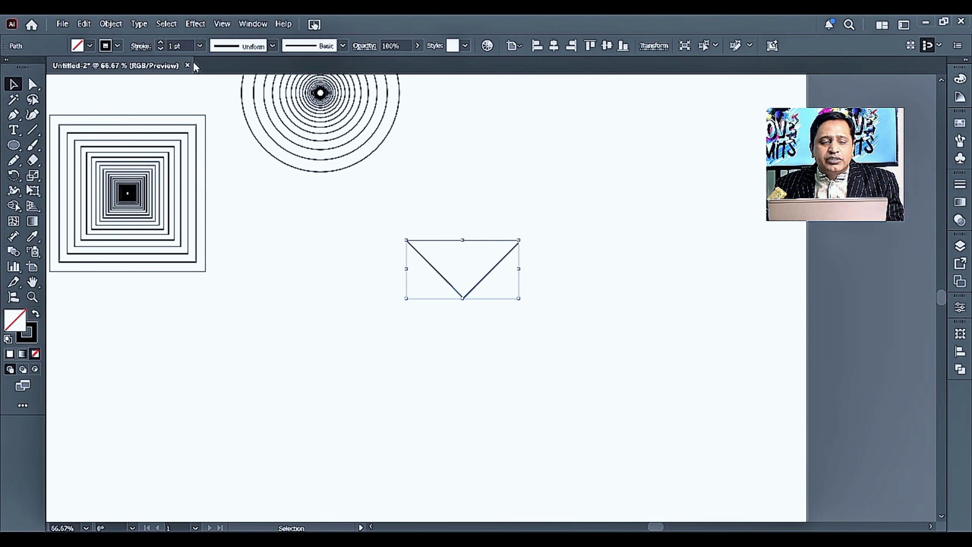
Step: Set the V-shaped path's stroke weight to 200 pt
click(179, 45)
text(20)
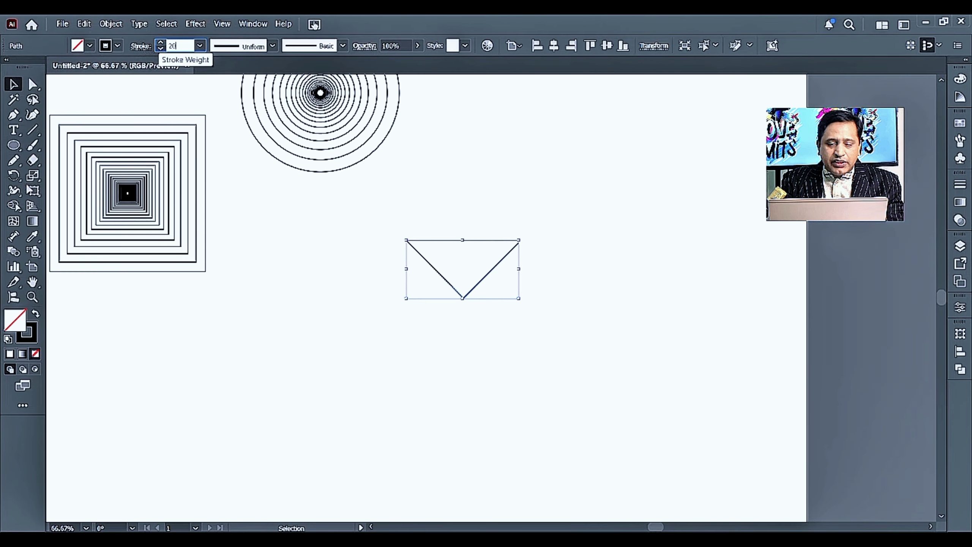
text(0)
key(Tab)
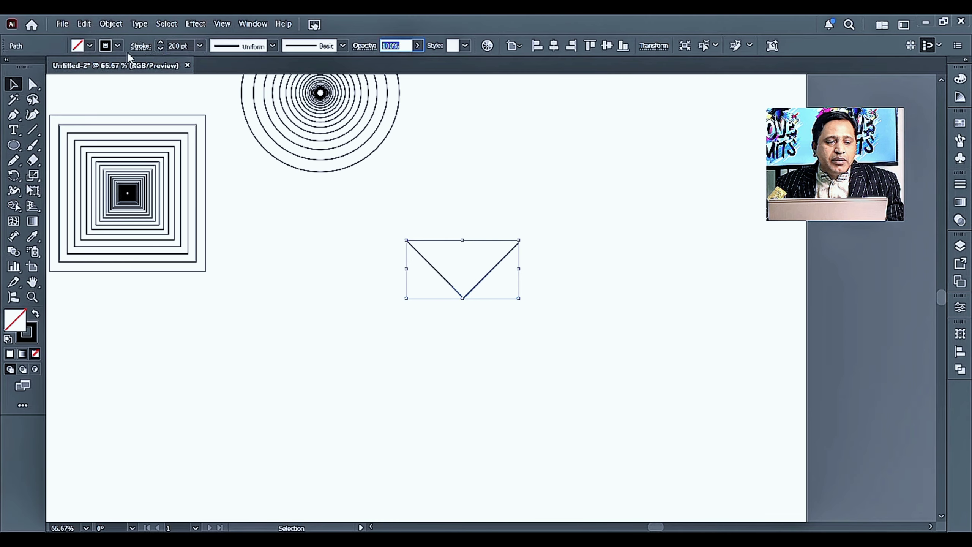
Step: Expand the thick round-capped V-shaped path into a filled heart shape
click(90, 46)
click(436, 26)
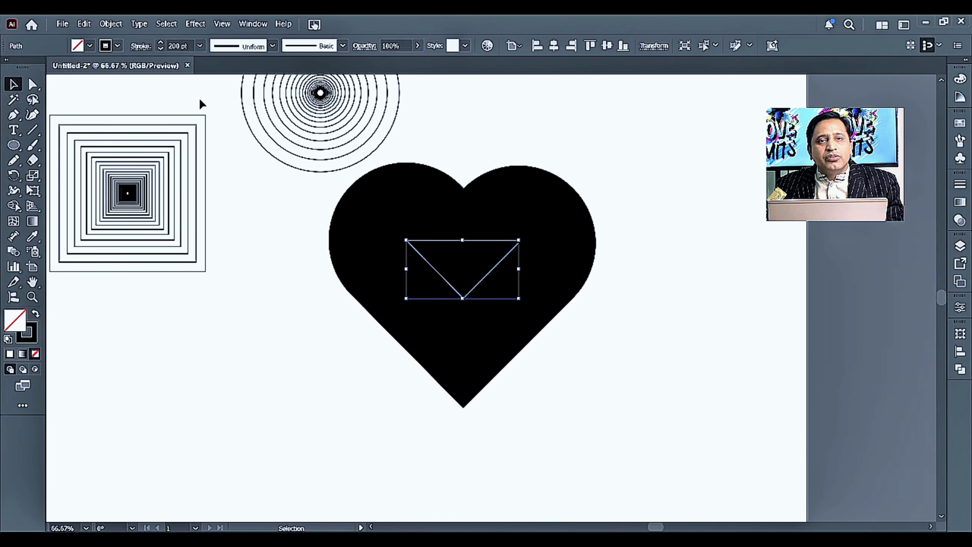
click(109, 24)
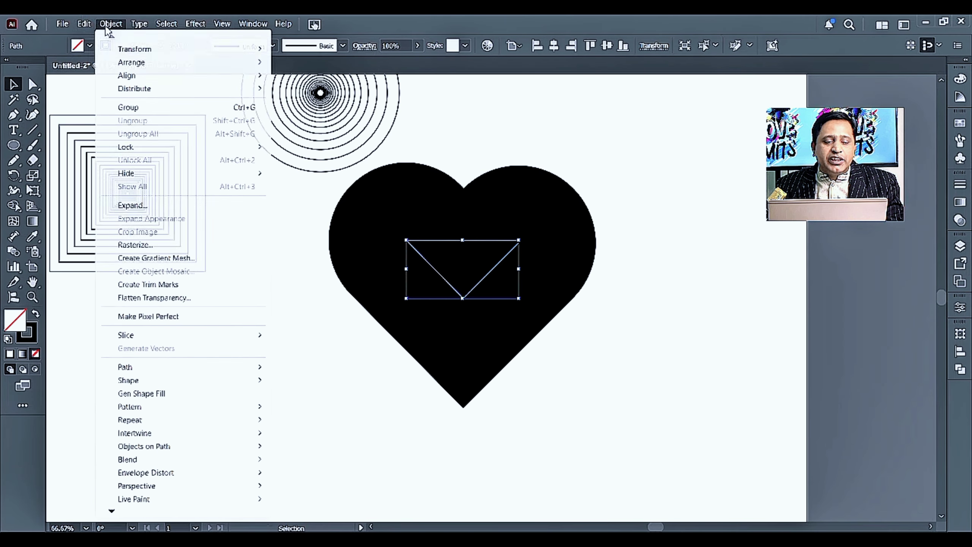
click(165, 206)
click(470, 356)
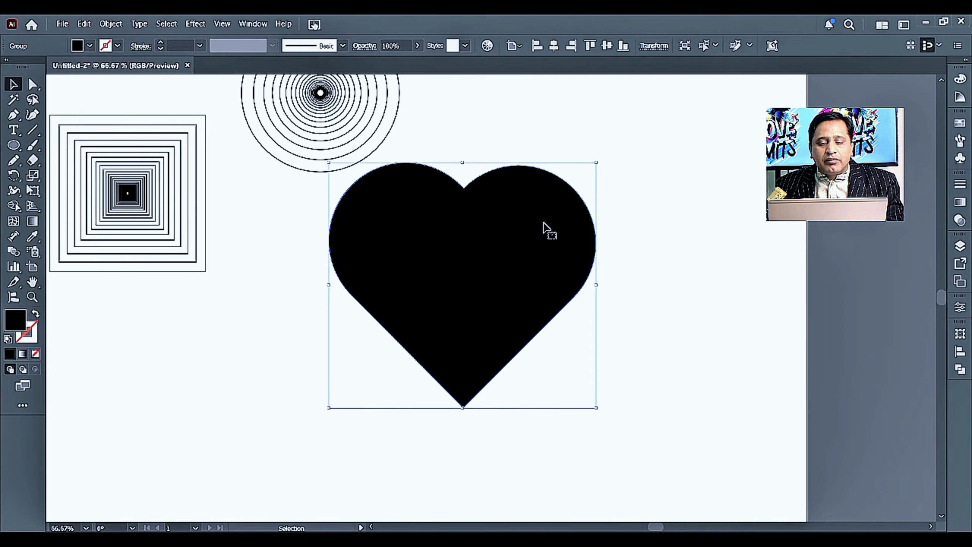
Step: Ungroup the expanded heart and move it to the empty area beside the concentric circles
right_click(548, 227)
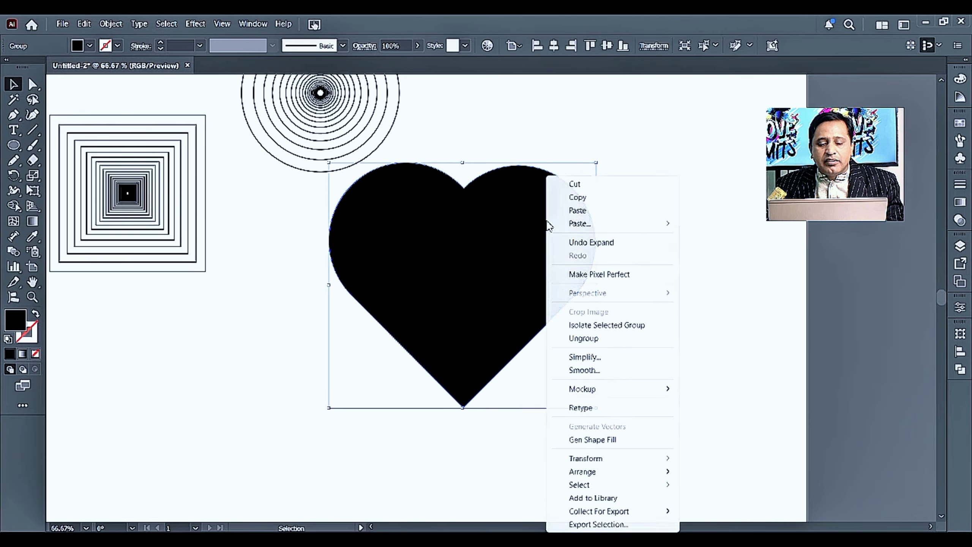
click(598, 336)
drag(505, 289, 485, 309)
click(521, 336)
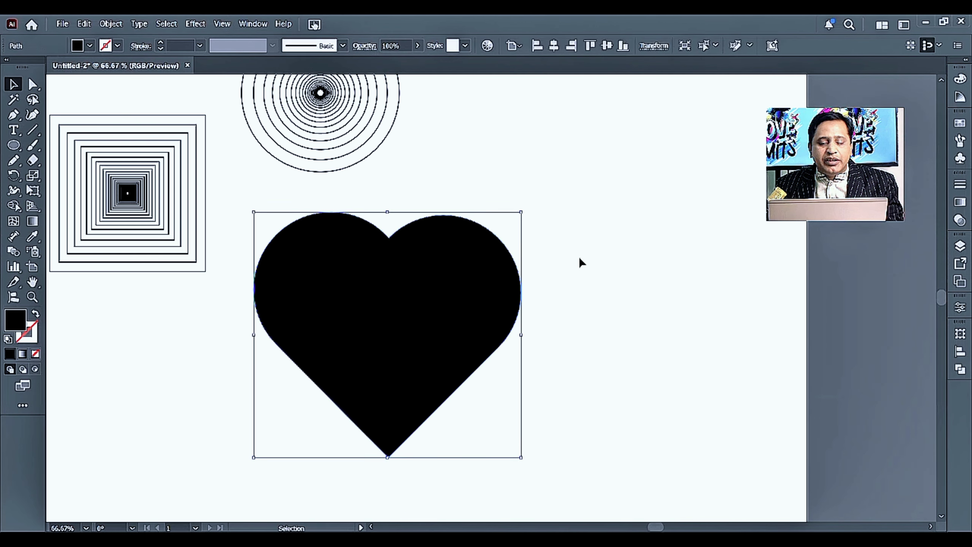
drag(391, 310, 536, 257)
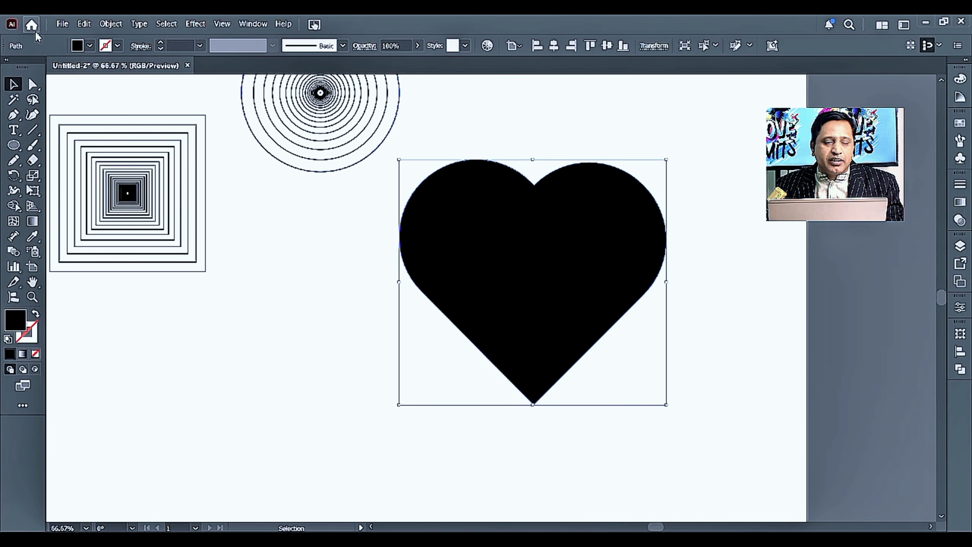
Step: Remove the heart's black fill and give it a red stroke
click(89, 46)
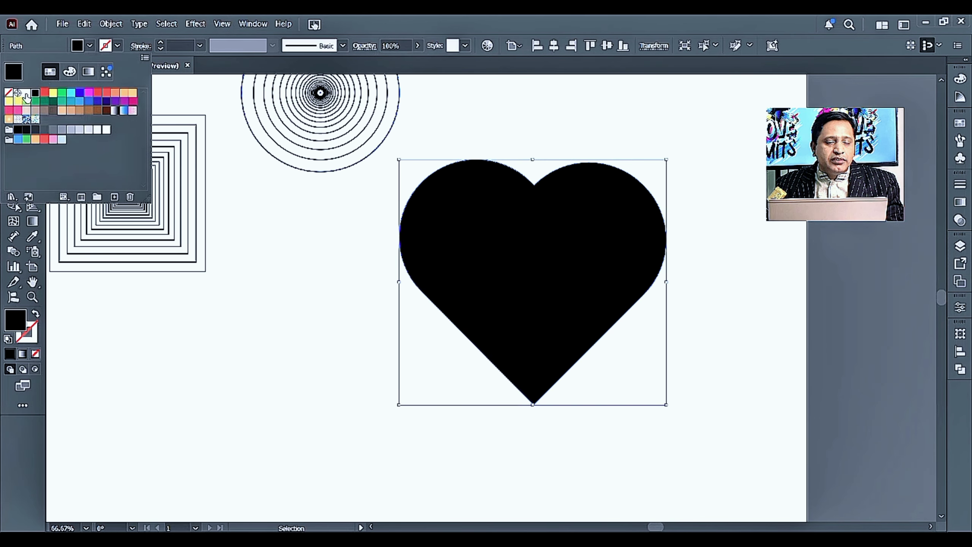
click(8, 92)
click(117, 45)
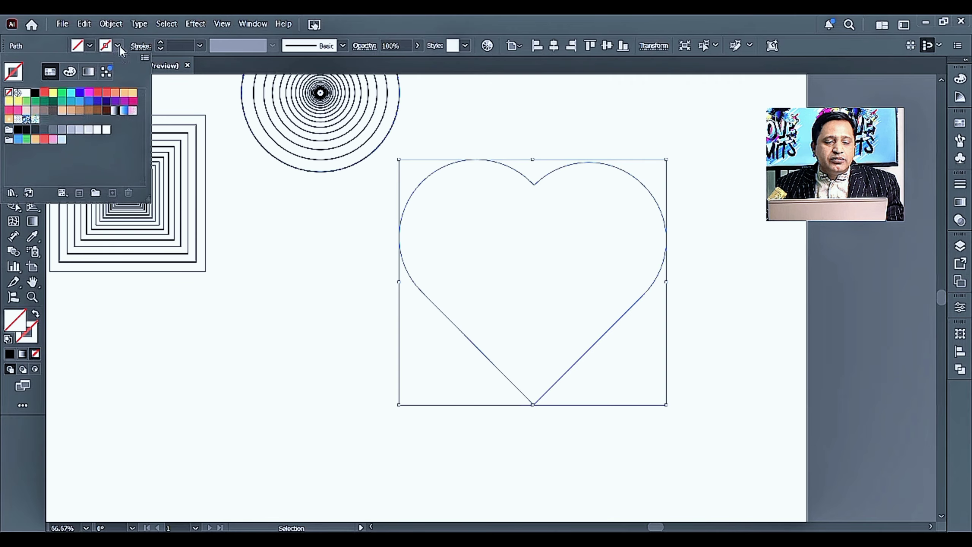
click(104, 96)
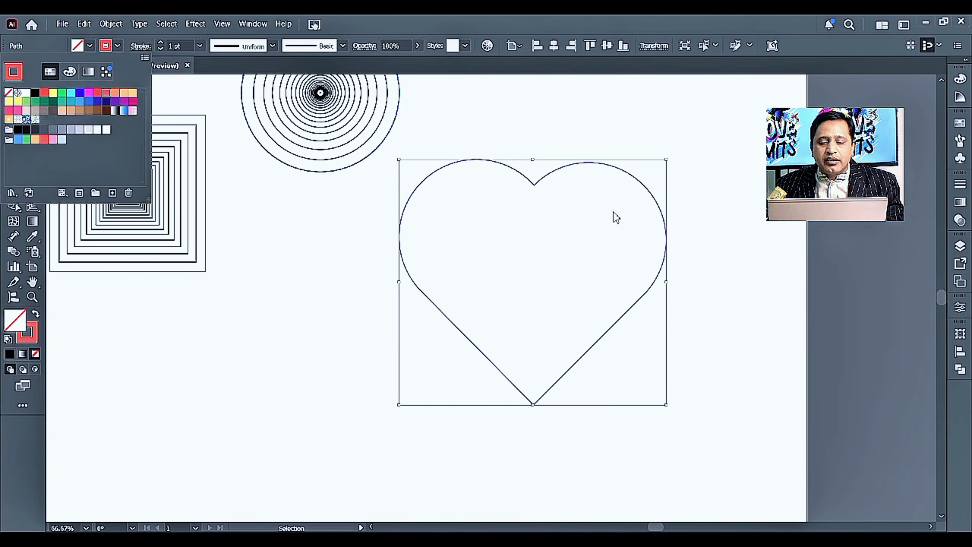
click(617, 219)
Step: Scale a slightly smaller copy of the heart outline about its centre and repeat the transformation until concentric hearts fill it, leaving nothing selected
click(31, 177)
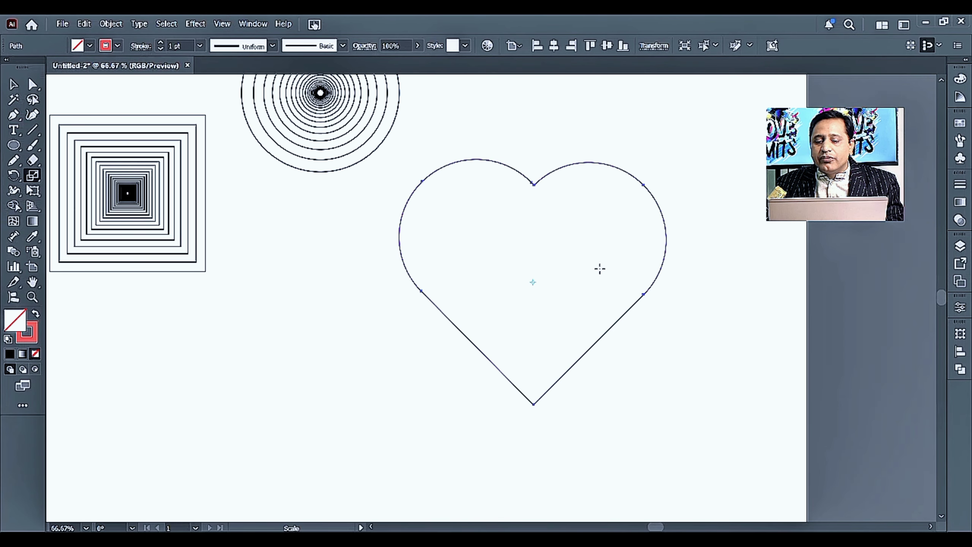
drag(620, 208, 609, 224)
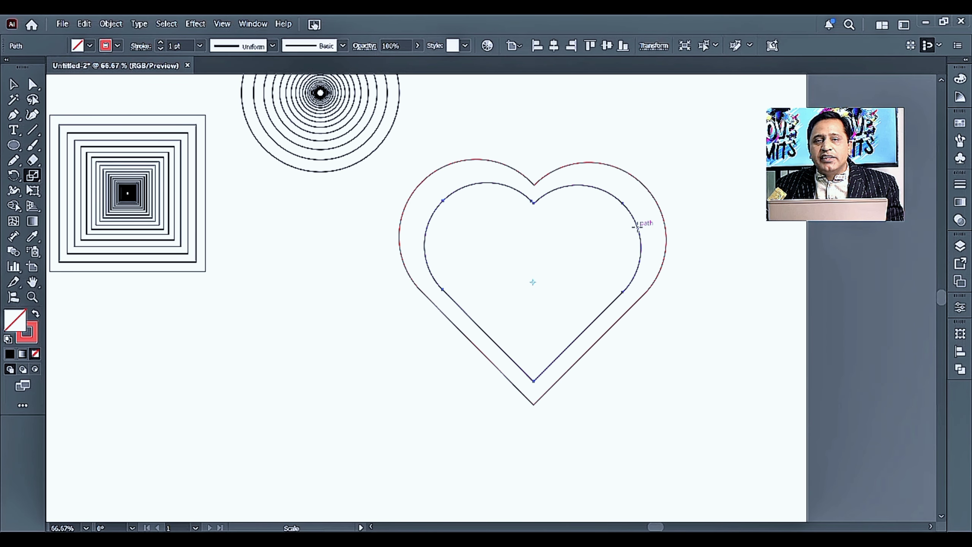
key(ctrl+d)
key(ctrl+d)
key(ctrl+d)
key(ctrl+d)
key(ctrl+d)
key(ctrl+d)
key(ctrl+d)
key(ctrl+d)
key(ctrl+d)
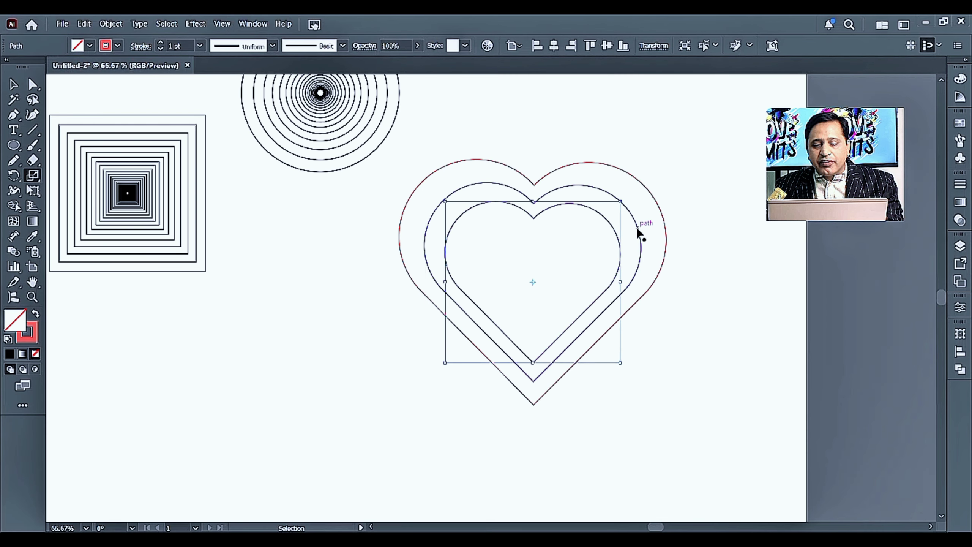
key(ctrl+d)
key(ctrl+d)
key(ctrl+d)
key(ctrl+d)
key(ctrl+d)
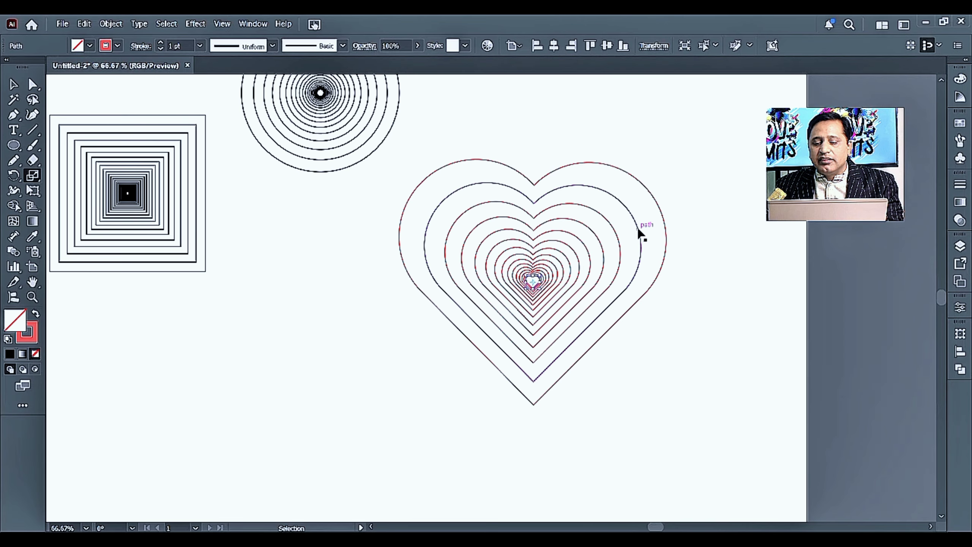
click(13, 83)
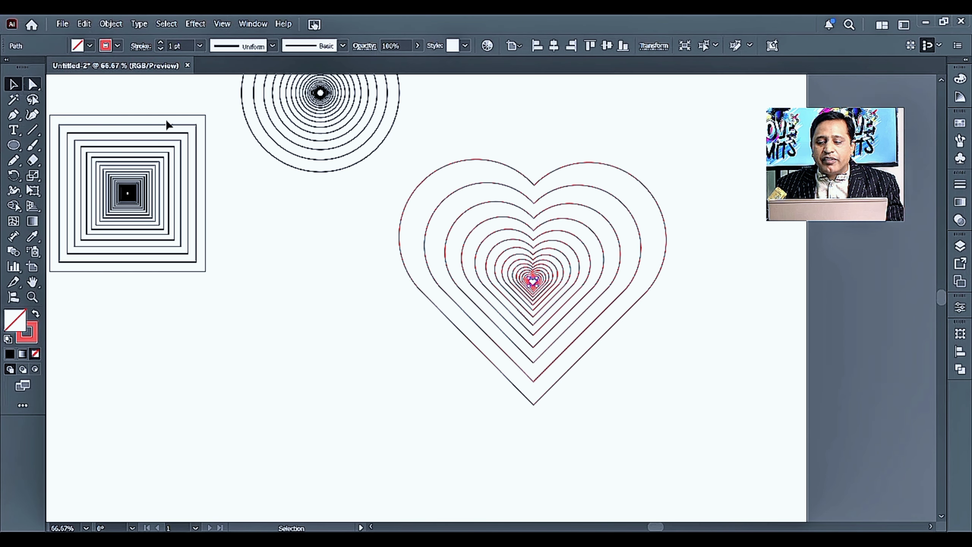
click(698, 187)
Step: Draw an unfilled square with a red stroke in the empty area below the nested squares
scroll(713, 256, down, 1)
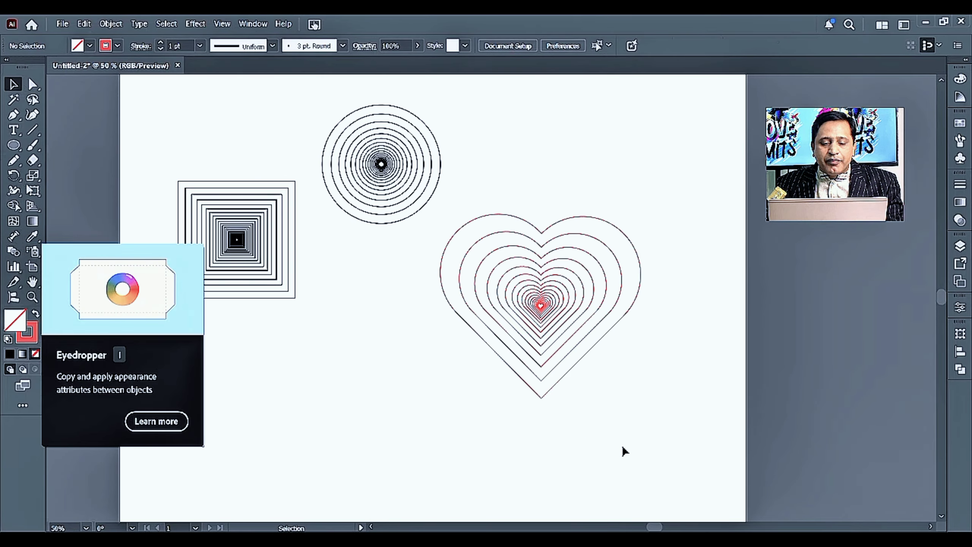
key(space)
drag(386, 406, 456, 318)
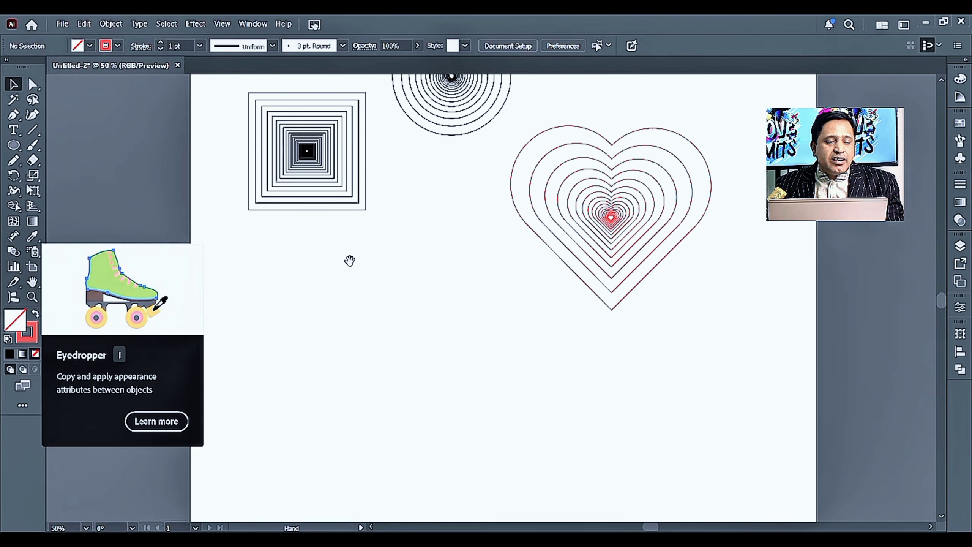
click(27, 180)
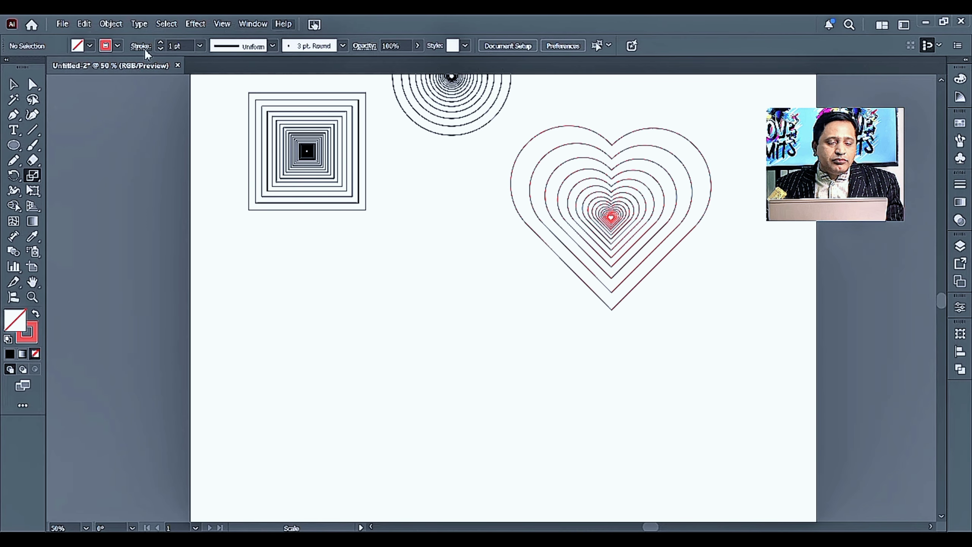
drag(13, 145, 54, 145)
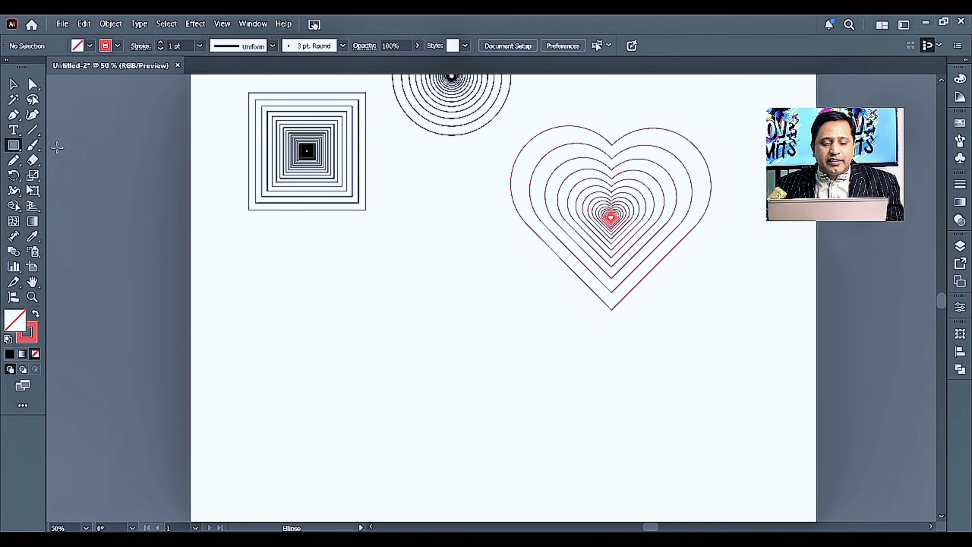
drag(304, 340, 419, 456)
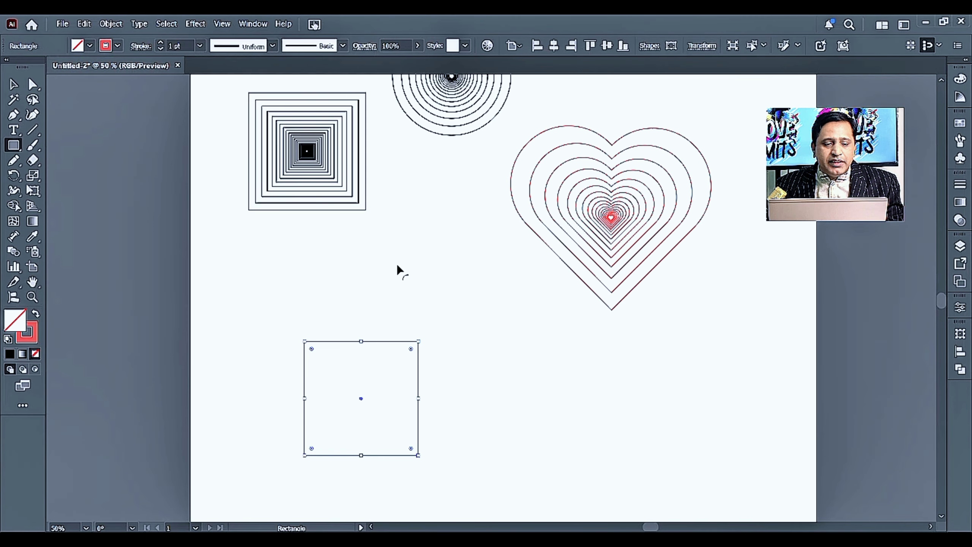
Step: Slant the new square into a wide, left-leaning parallelogram with the Shear tool
key(v)
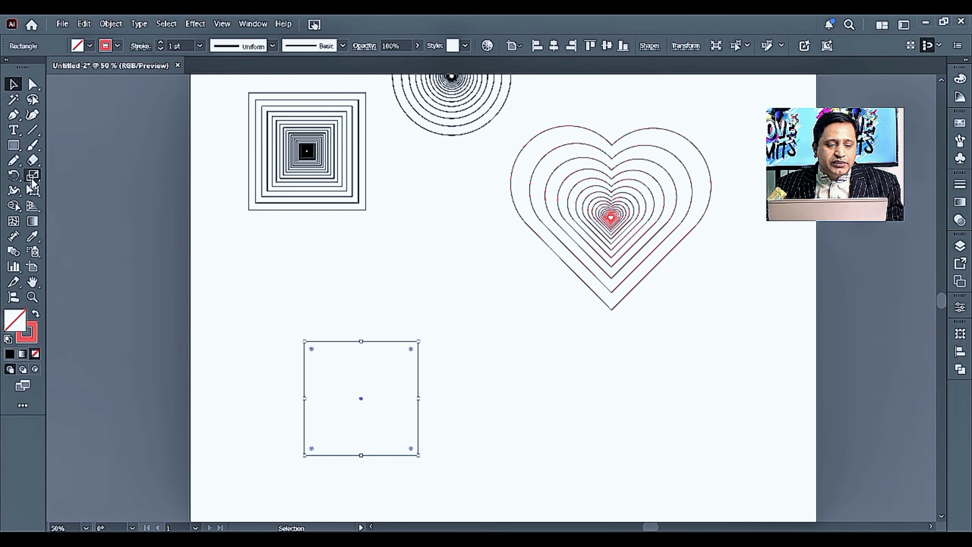
drag(31, 176, 70, 193)
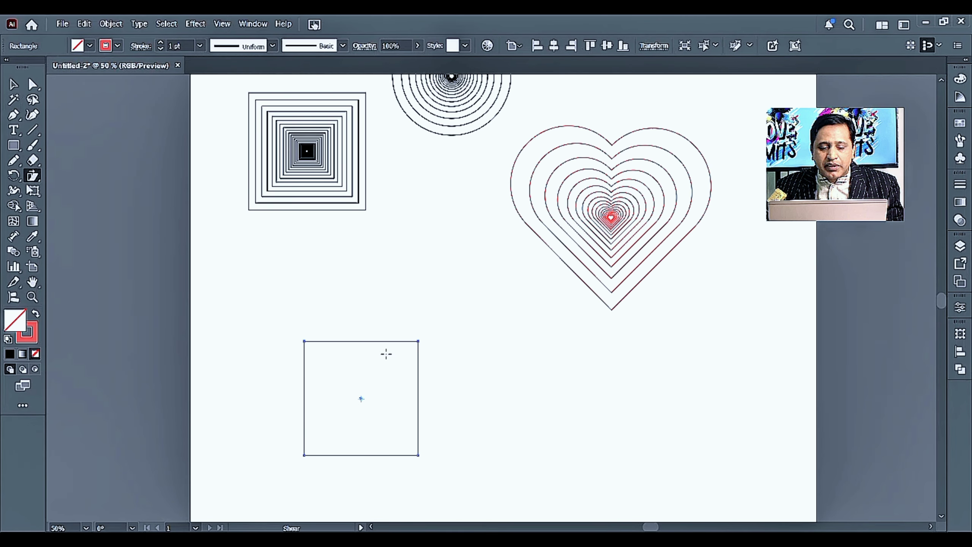
drag(360, 341, 320, 349)
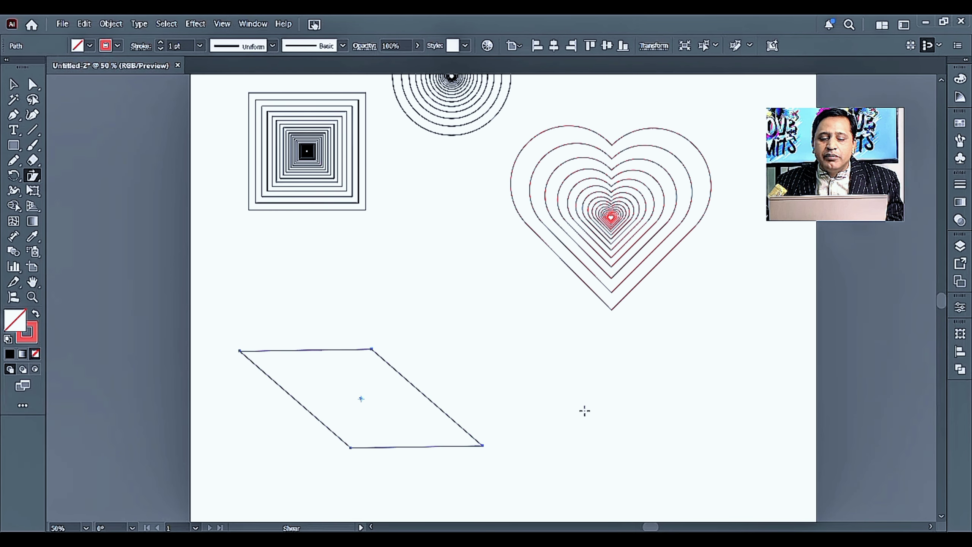
Step: Select all artwork in the document and delete it
click(12, 86)
key(ctrl+a)
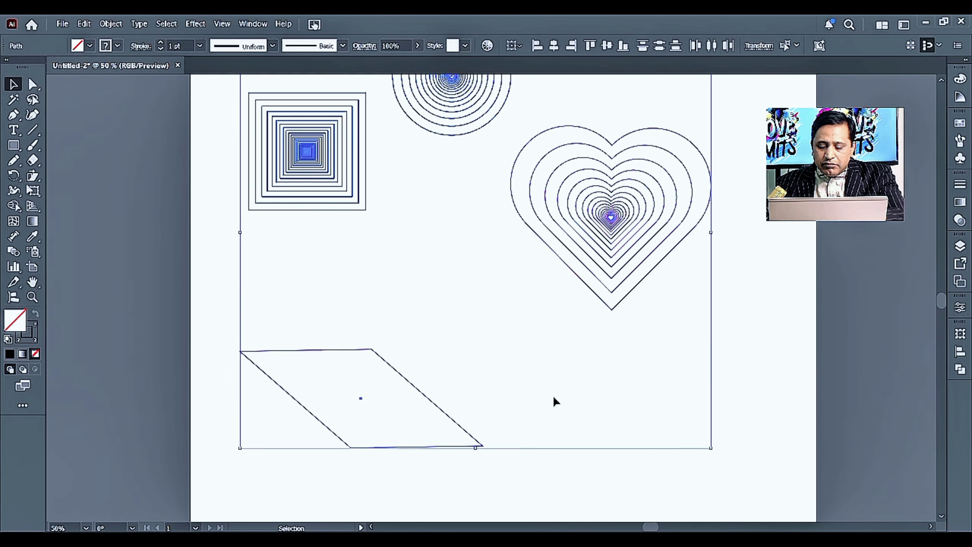
key(Delete)
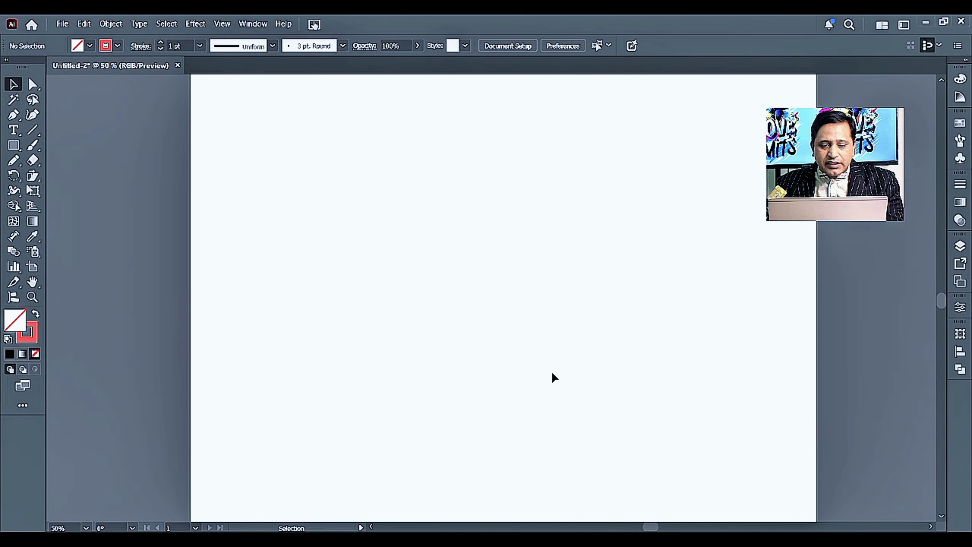
Step: Draw a small square near the left edge of the empty artboard with the Rectangle tool
scroll(382, 335, down, 1)
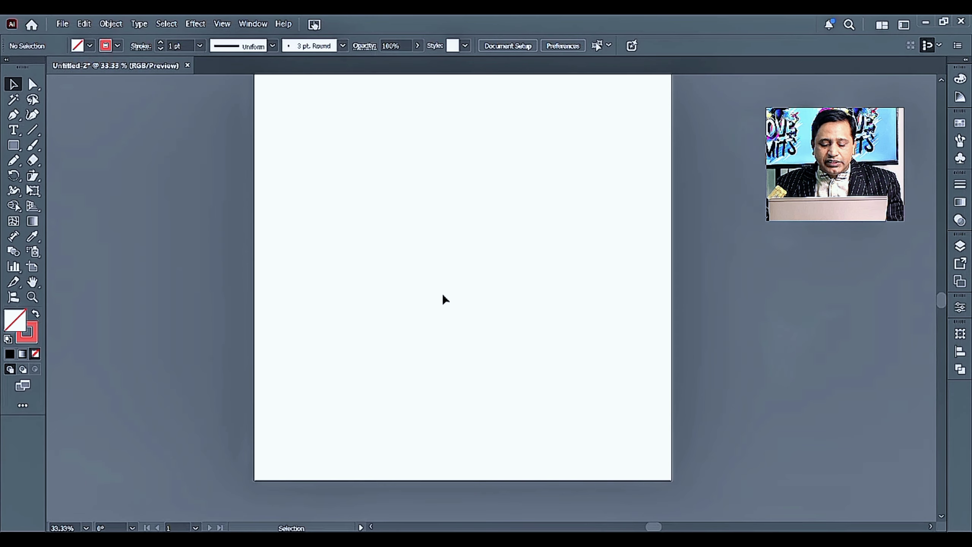
drag(478, 247, 464, 325)
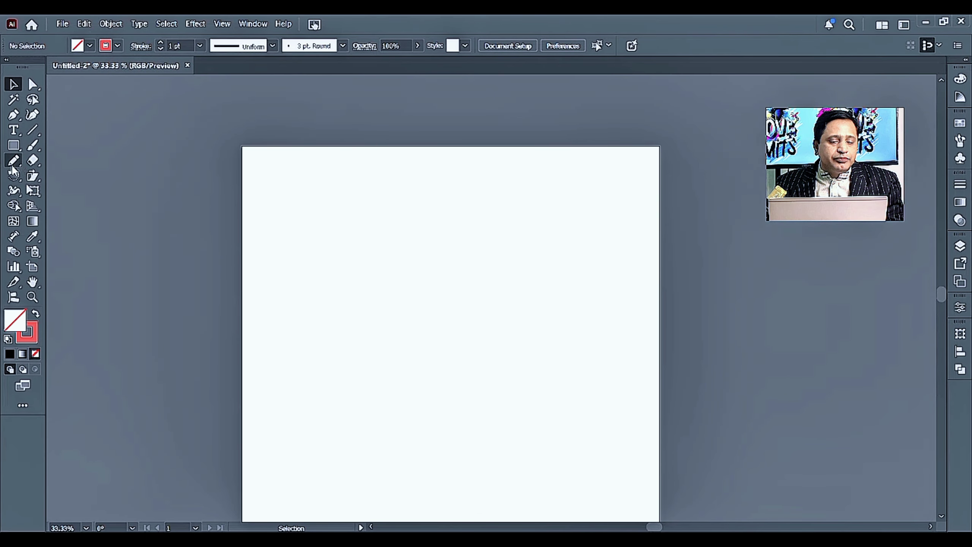
click(13, 145)
drag(277, 282, 326, 332)
key(v)
Step: Fill the small square with black and remove its stroke
click(90, 46)
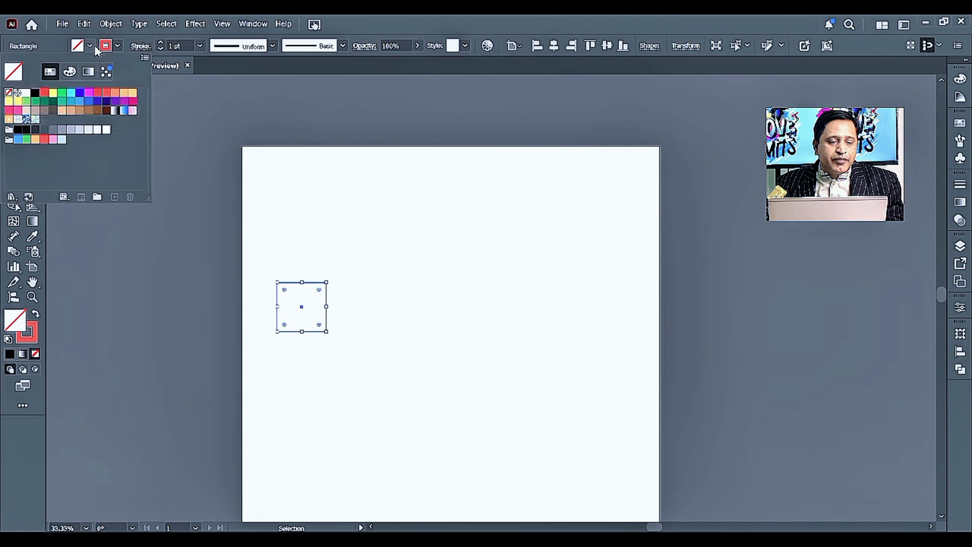
click(37, 93)
click(118, 46)
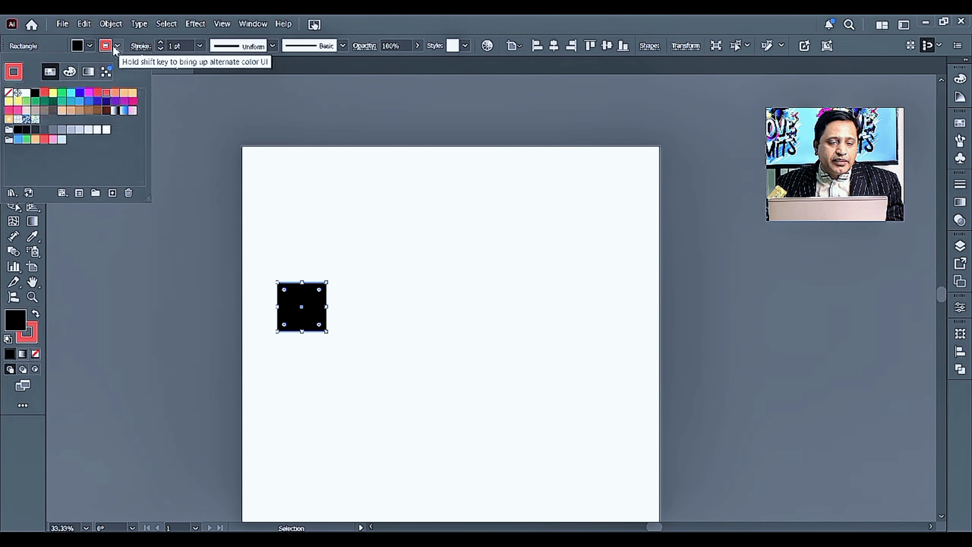
click(8, 93)
click(348, 289)
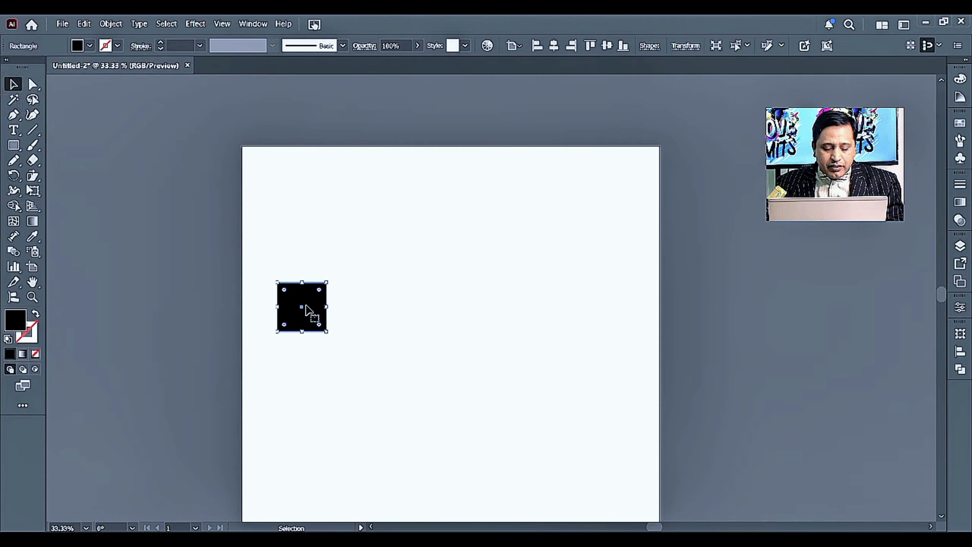
Step: Duplicate the black square to the right with a small gap and repeat the copy to make a row of six squares
drag(309, 310, 368, 312)
key(ctrl+d)
key(ctrl+d)
key(ctrl+d)
key(ctrl+d)
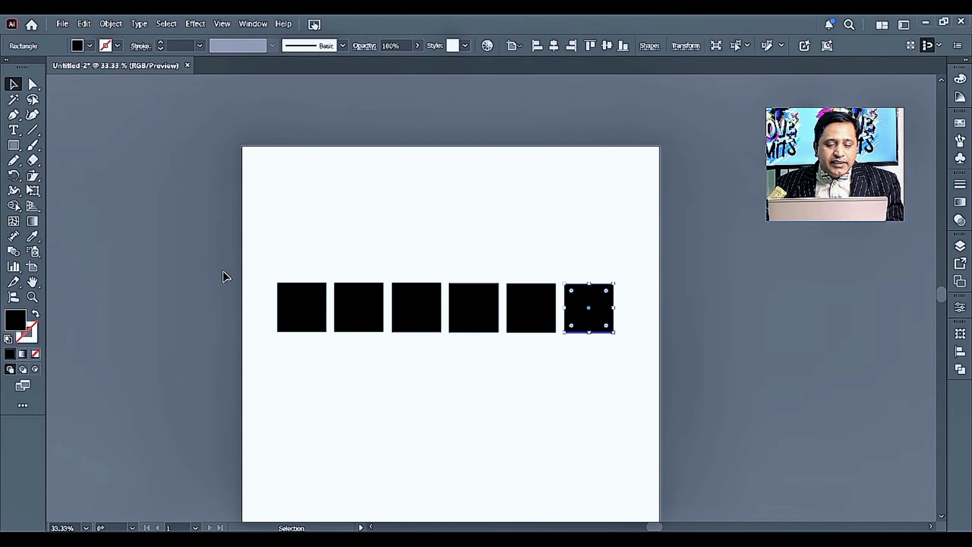
Step: Try to slant all six squares together with the Shear tool, shifting their upper edges to the right, and undo the shear
drag(242, 262, 624, 383)
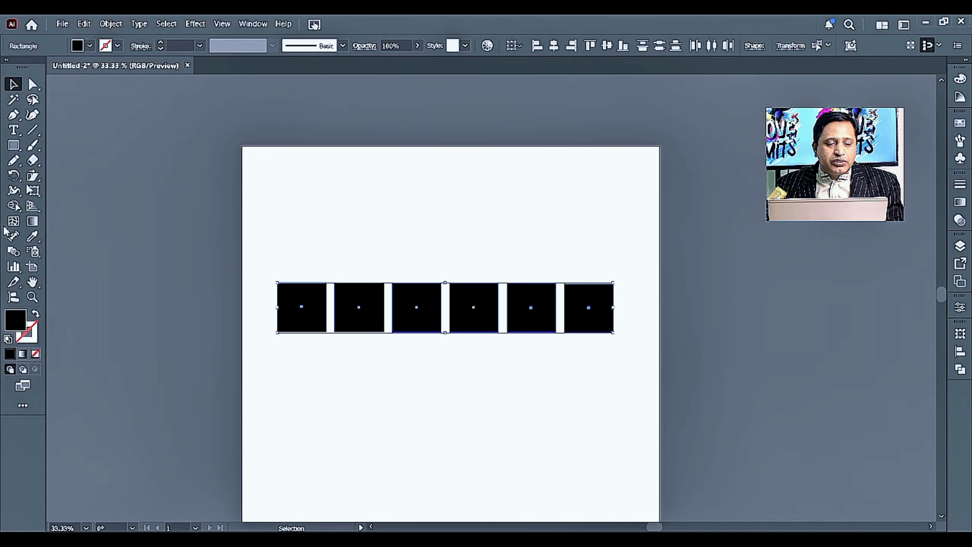
click(34, 177)
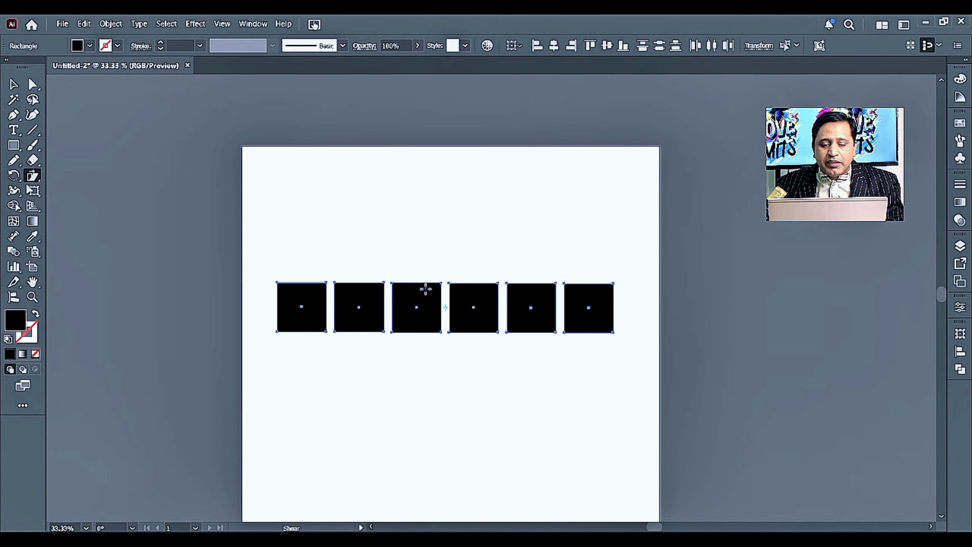
drag(426, 287, 434, 290)
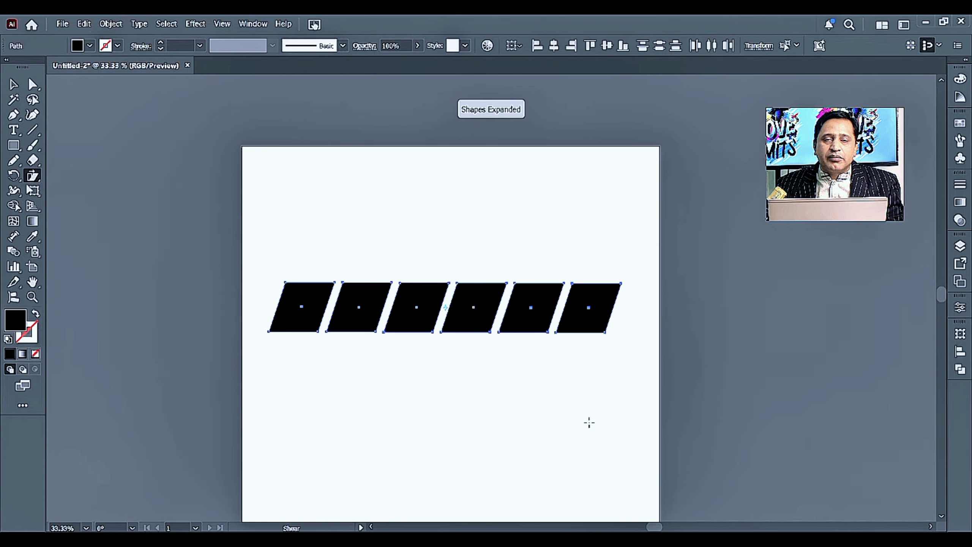
key(ctrl+z)
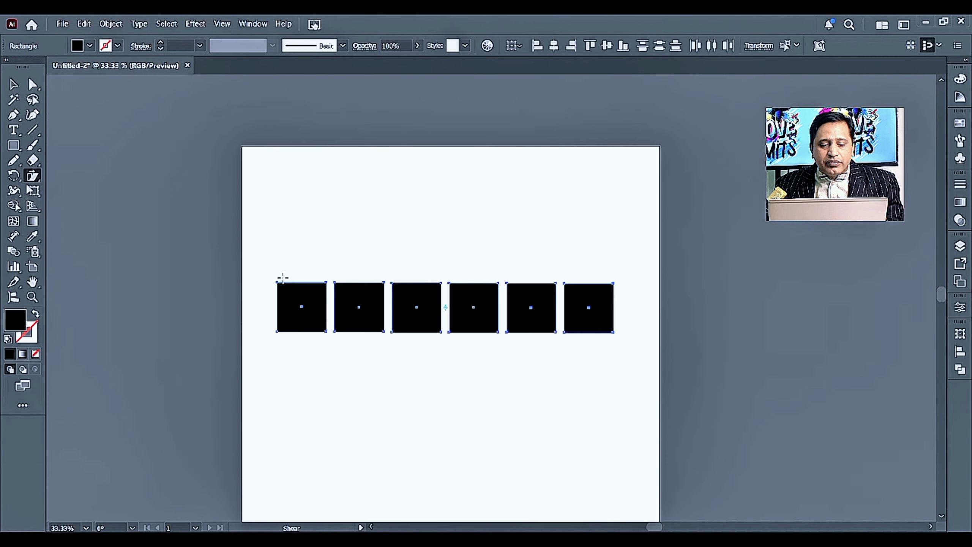
Step: Try to shear only the upper corner points of the six squares with the Shear tool, and undo the distortion
click(33, 84)
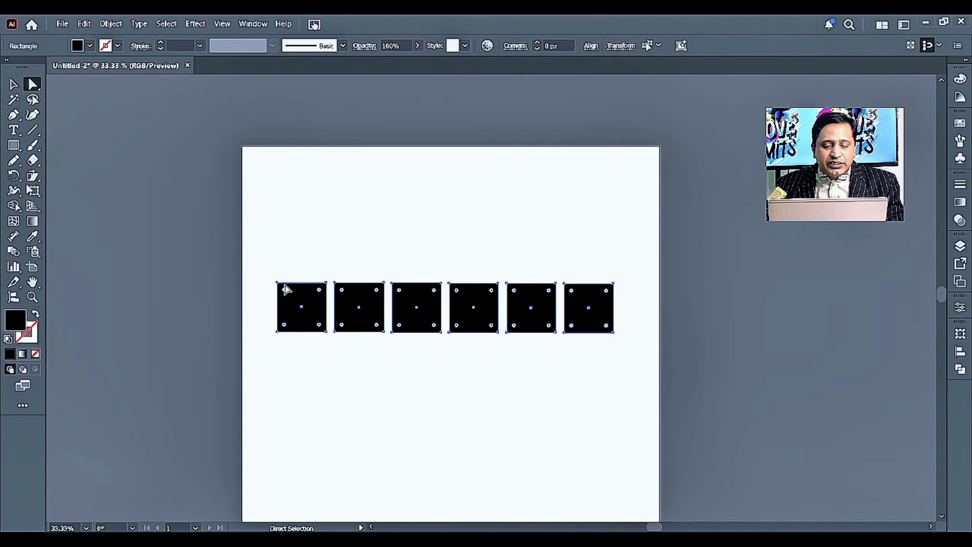
drag(263, 266, 635, 305)
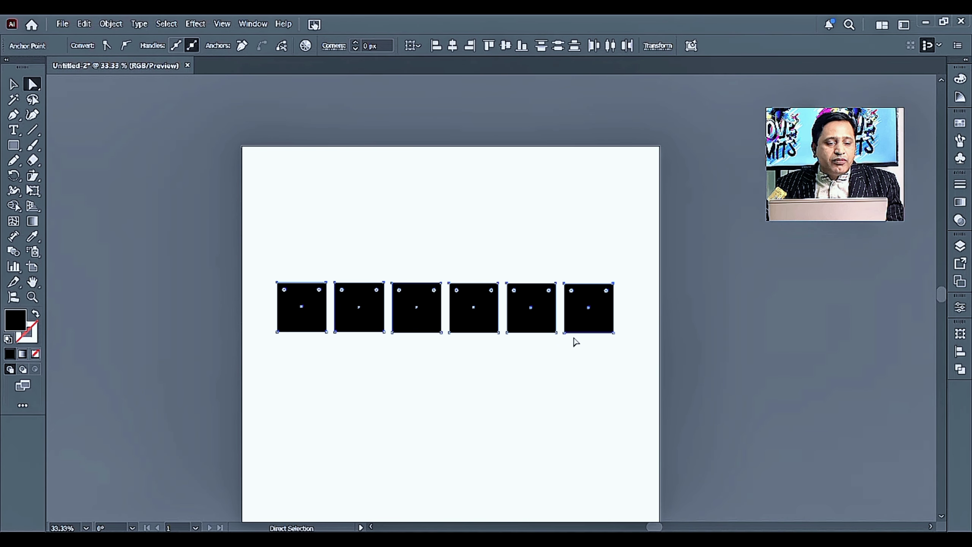
click(33, 177)
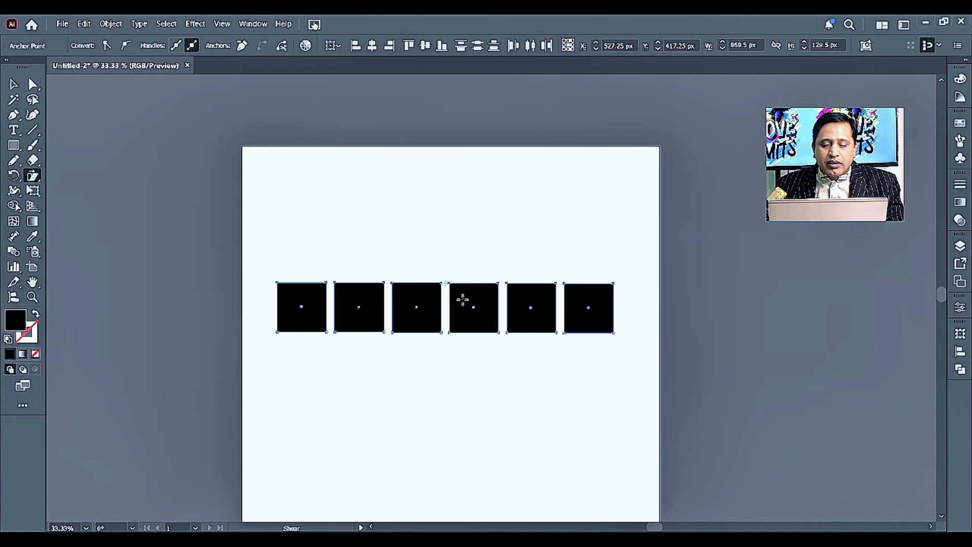
mouse_move(463, 285)
mouse_down()
mouse_move(467, 275)
mouse_move(460, 298)
mouse_move(473, 276)
mouse_move(462, 302)
mouse_move(469, 289)
mouse_up()
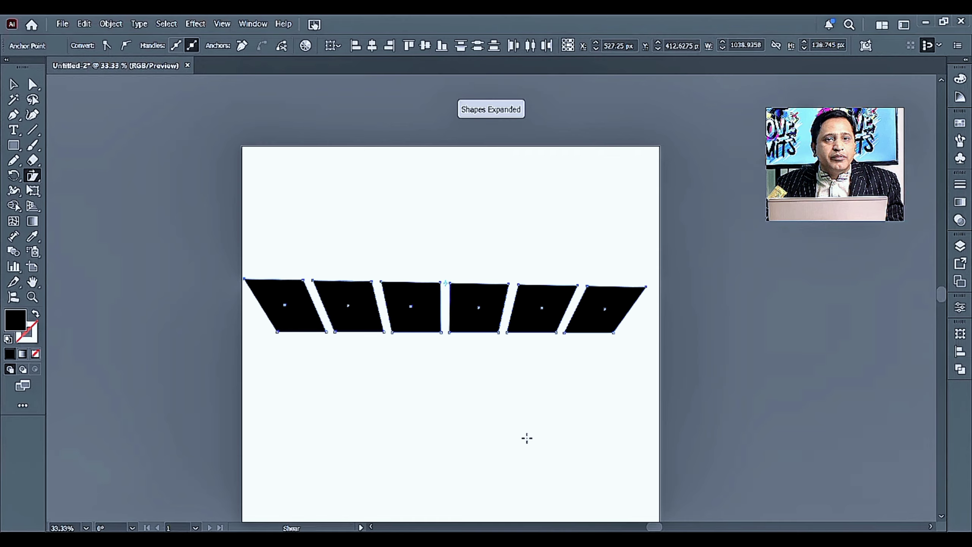
key(ctrl+z)
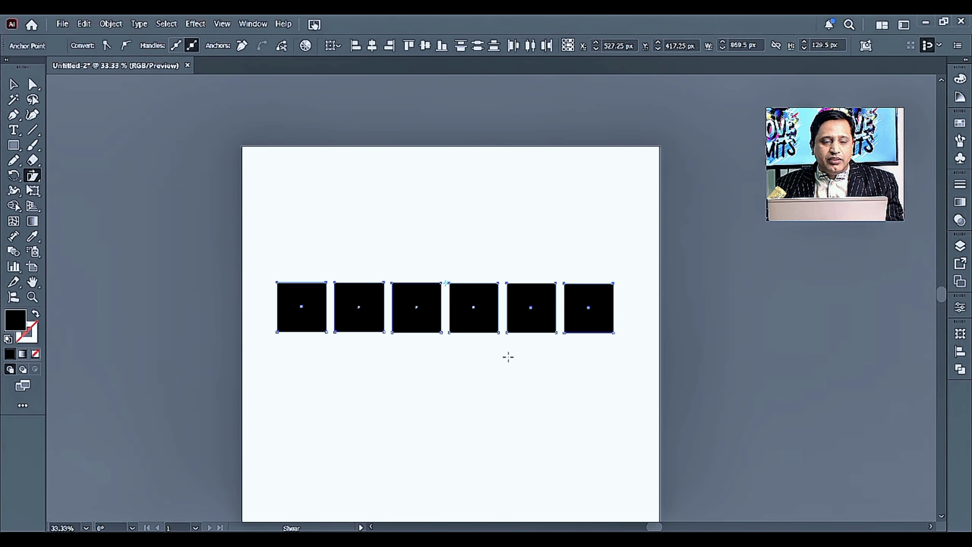
Step: Move the row of six squares up, duplicate it below with a small gap and repeat the copy to make five rows
key(v)
drag(469, 315, 479, 245)
key(ctrl+z)
drag(250, 270, 587, 389)
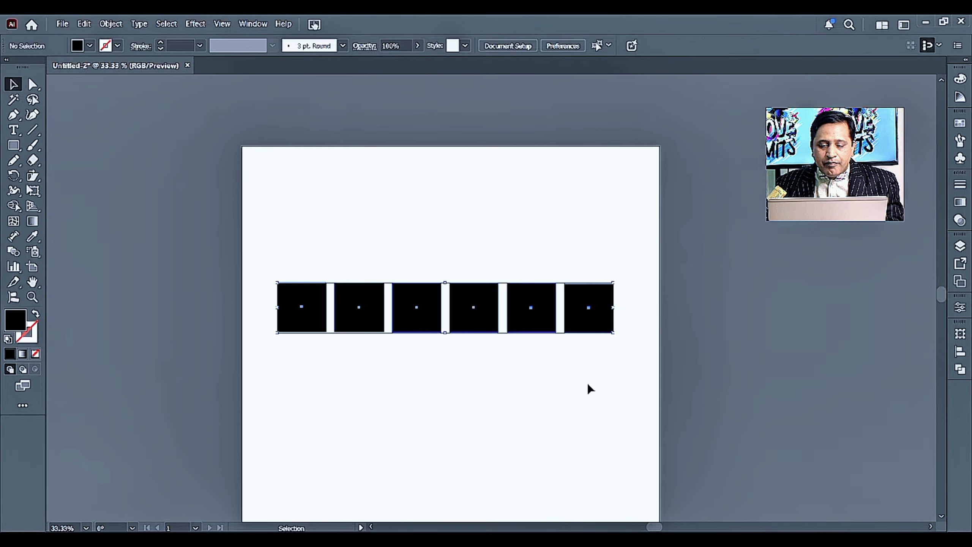
drag(541, 321, 541, 287)
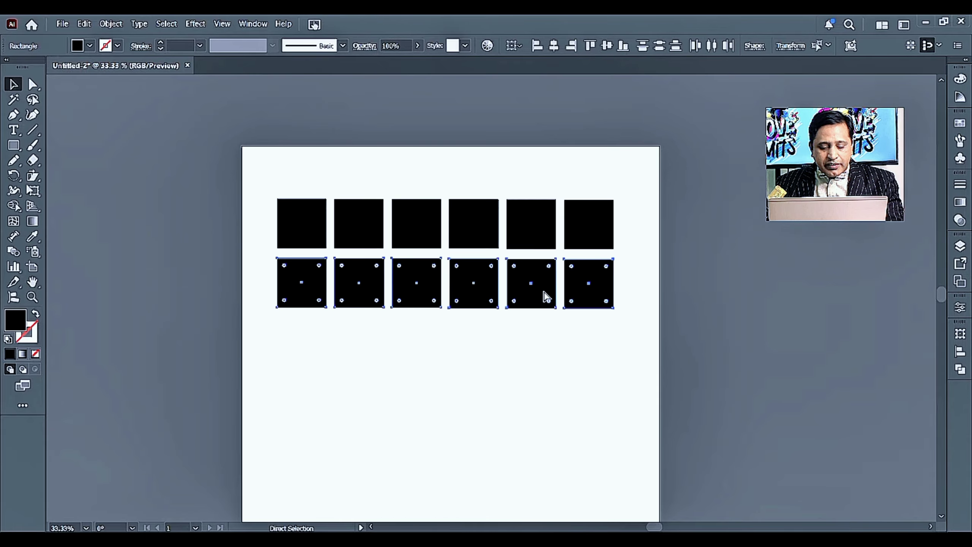
key(ctrl+d)
key(ctrl+d)
key(ctrl+d)
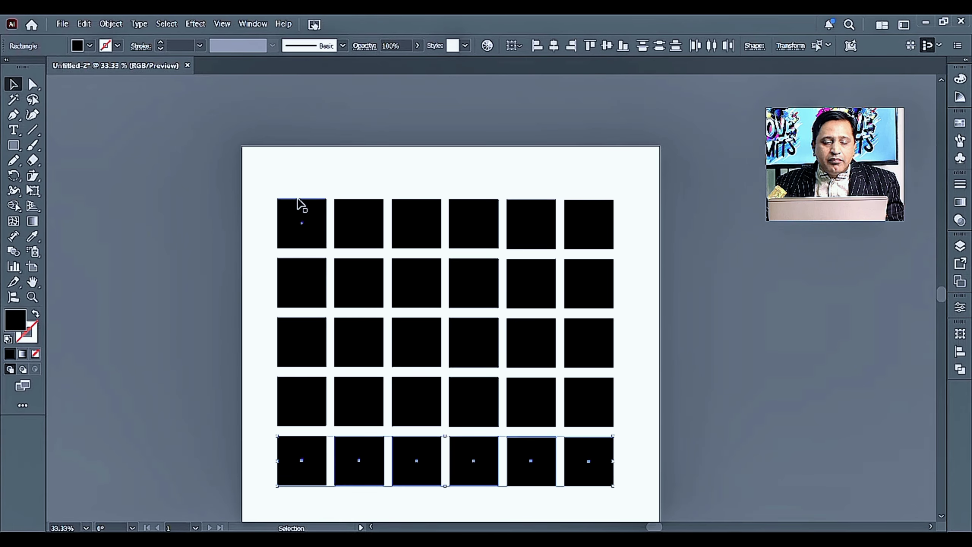
Step: Try to slant the whole grid of squares slightly with the Shear tool, and undo the shear
drag(260, 190, 621, 481)
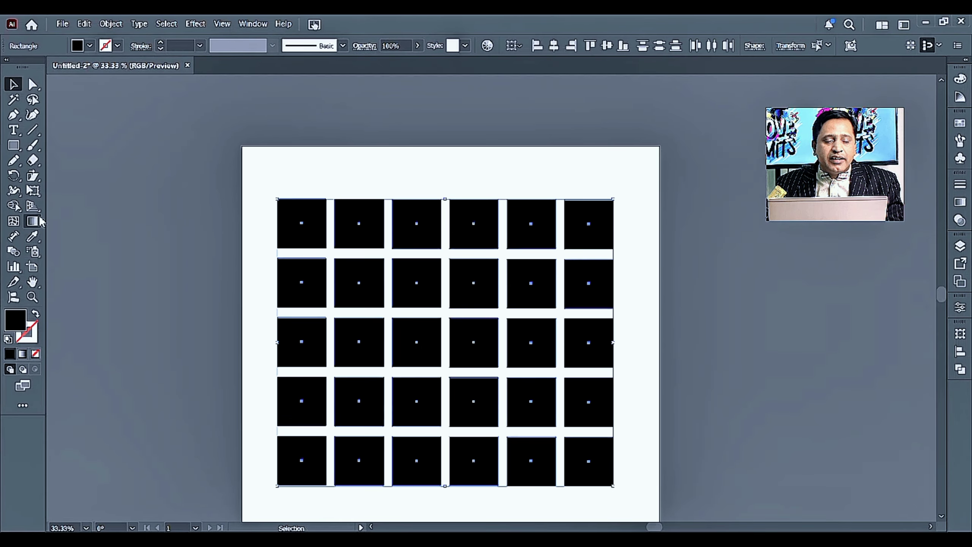
click(33, 176)
mouse_move(462, 207)
mouse_down()
mouse_move(484, 213)
mouse_move(434, 211)
mouse_move(458, 215)
mouse_move(462, 199)
mouse_move(464, 212)
mouse_up()
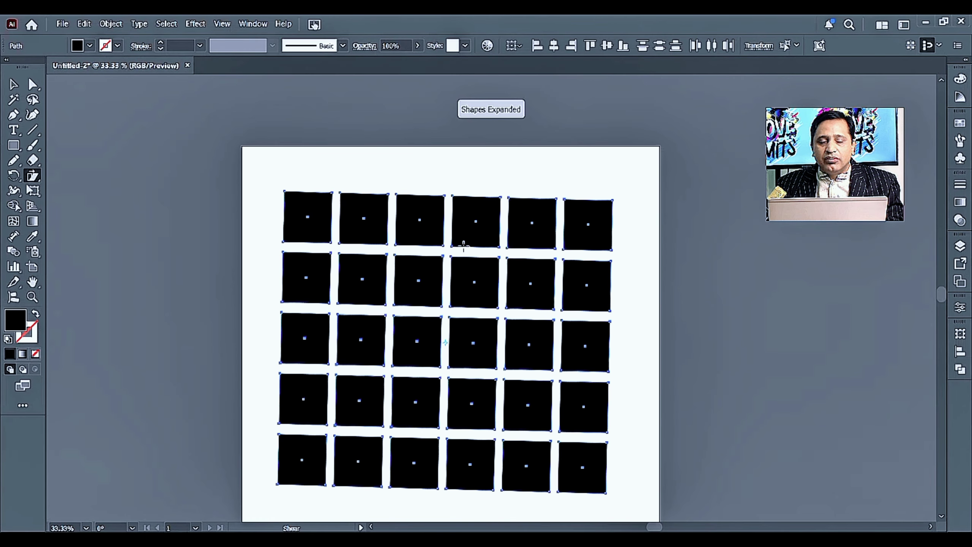
click(13, 84)
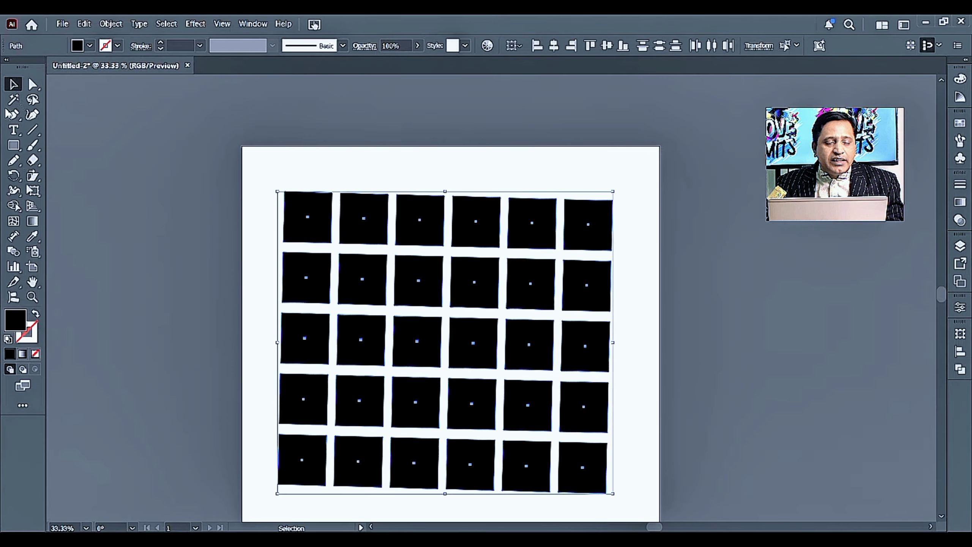
key(ctrl+z)
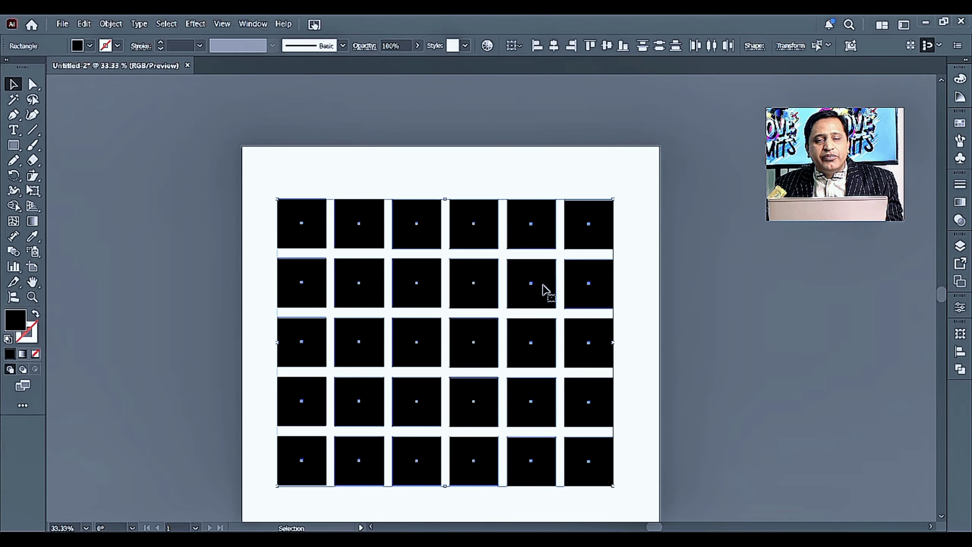
Step: Clear the selection and reselect all squares in the five-row grid
click(635, 224)
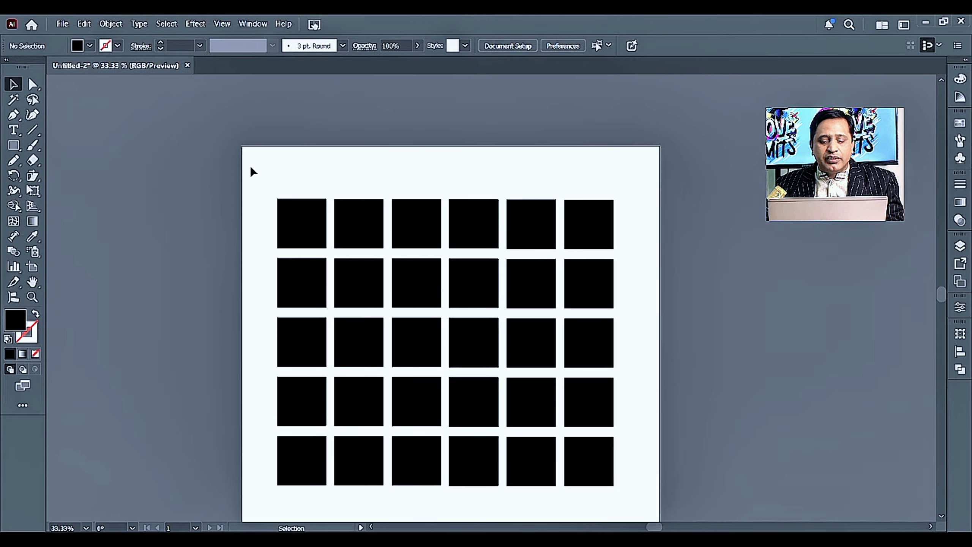
drag(251, 172, 647, 499)
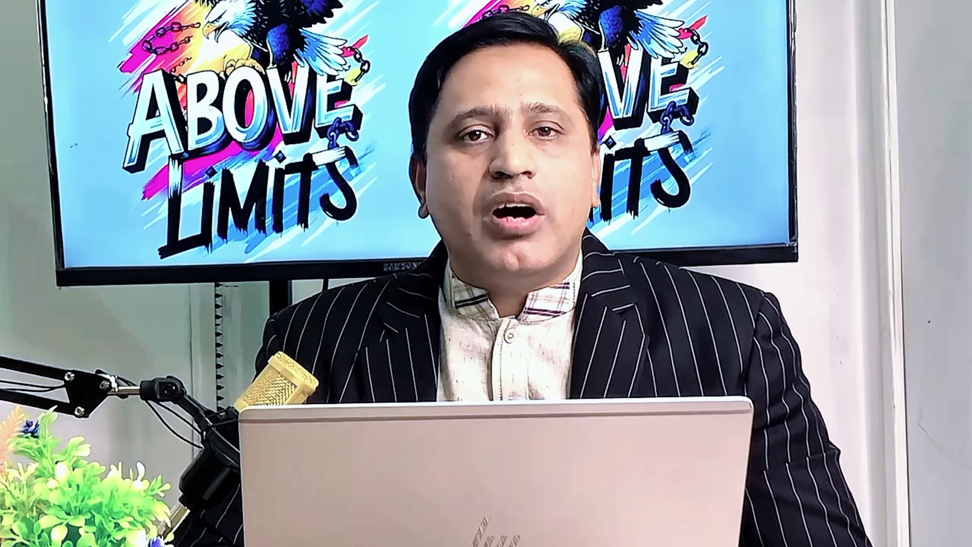